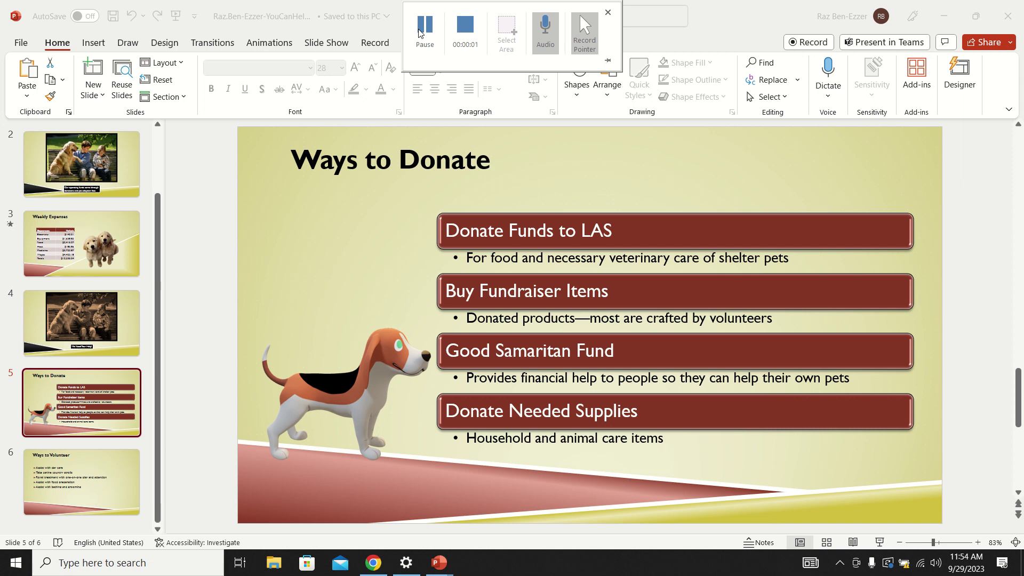
Scroll SIMnet's instructions to step 12 and Table 2-18, then return to the presentation
left_click(372, 561)
scroll(721, 248, "down", 4)
scroll(721, 245, "up", 10)
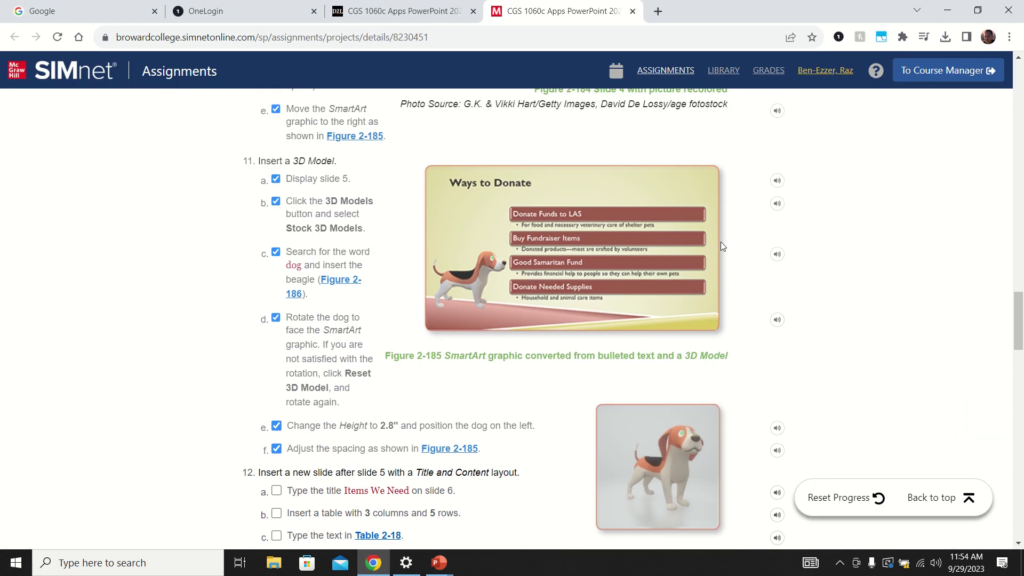
scroll(721, 246, "up", 15)
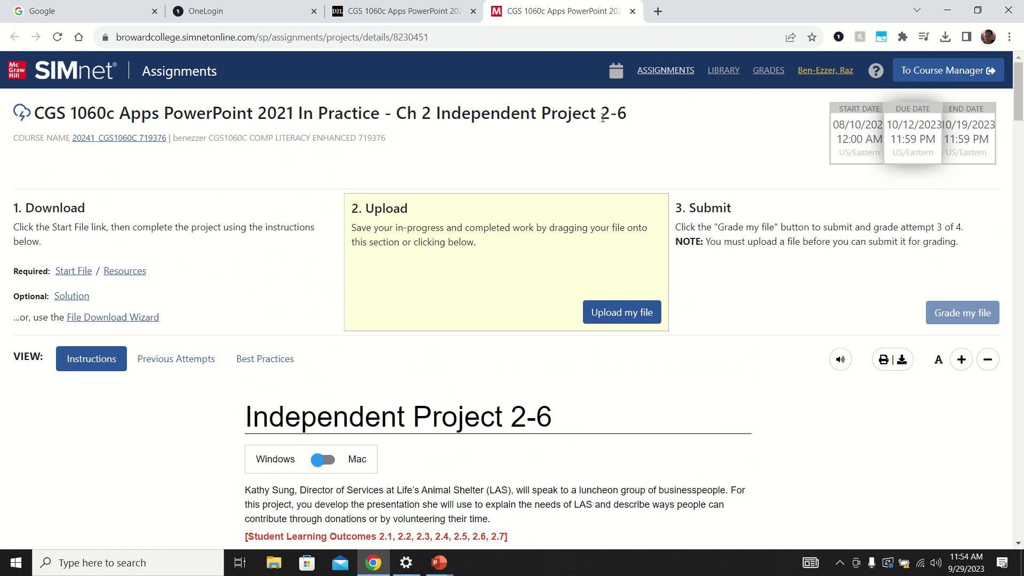
scroll(674, 330, "down", 18)
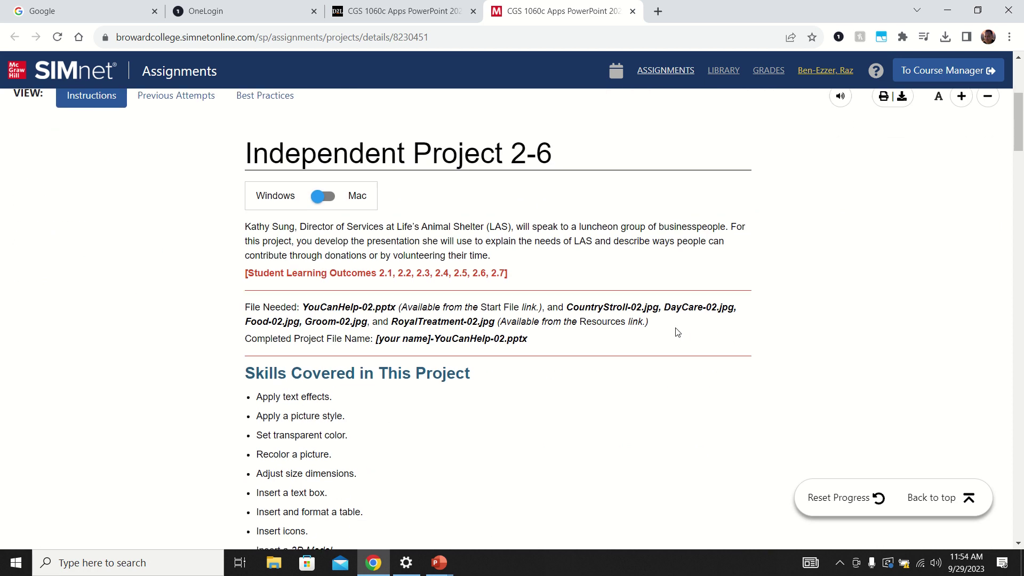
scroll(676, 331, "down", 8)
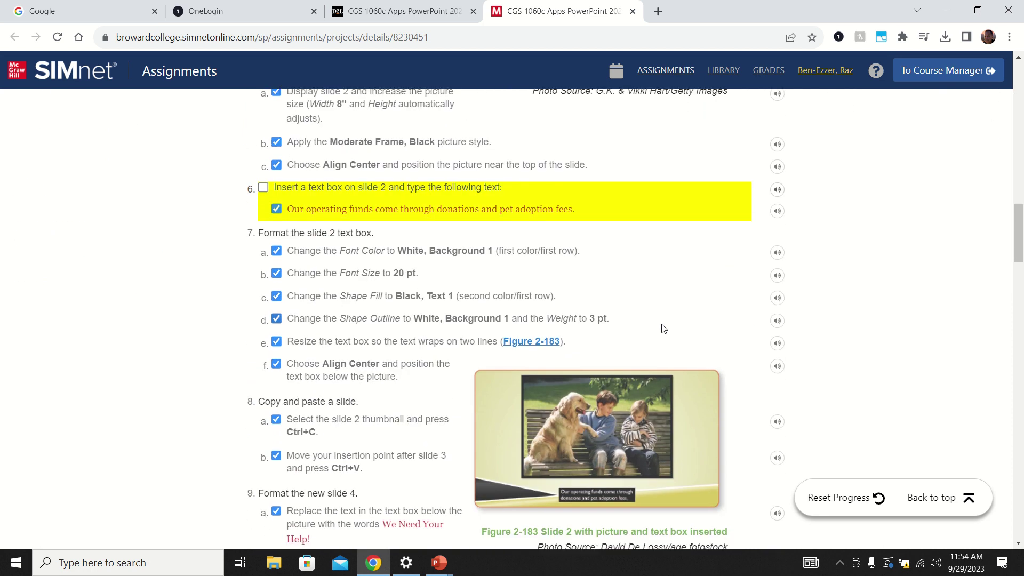
scroll(662, 326, "down", 5)
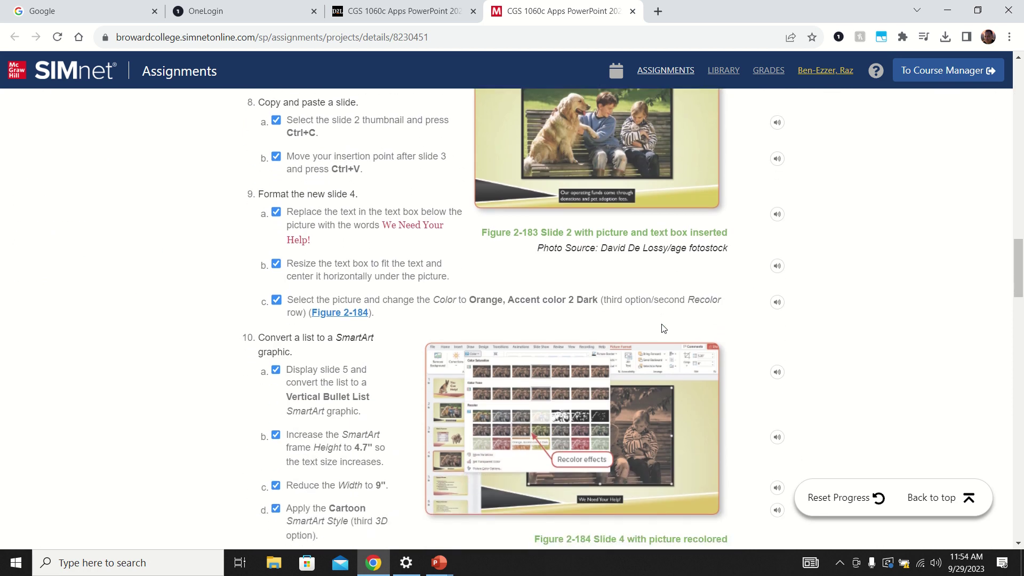
scroll(660, 322, "down", 1)
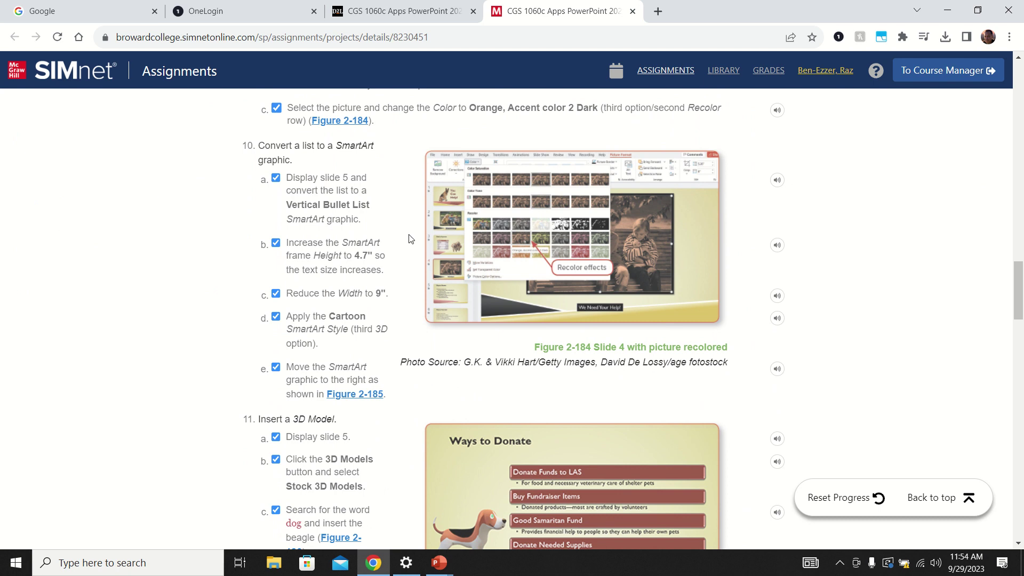
scroll(483, 377, "down", 3)
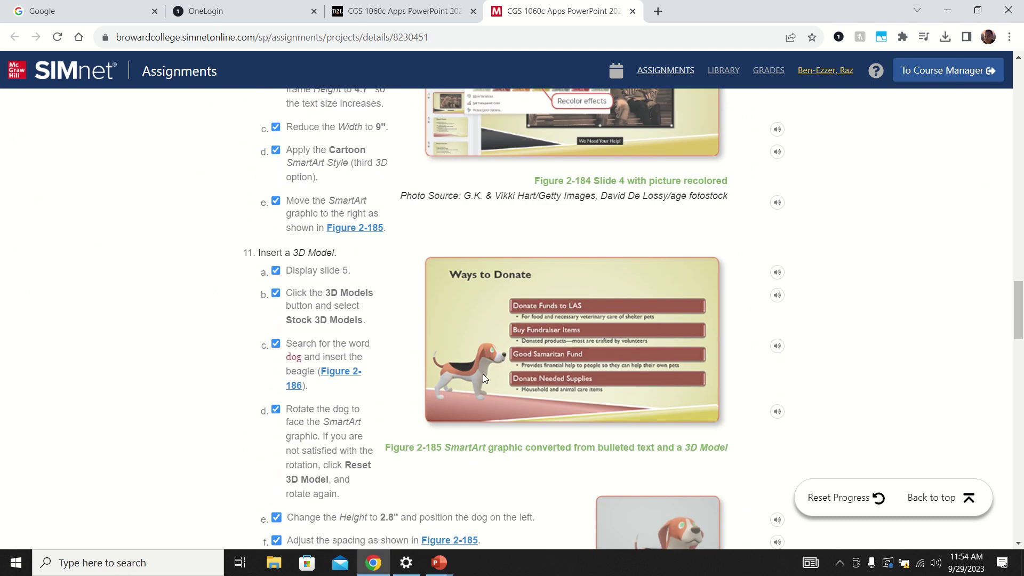
scroll(494, 407, "down", 3)
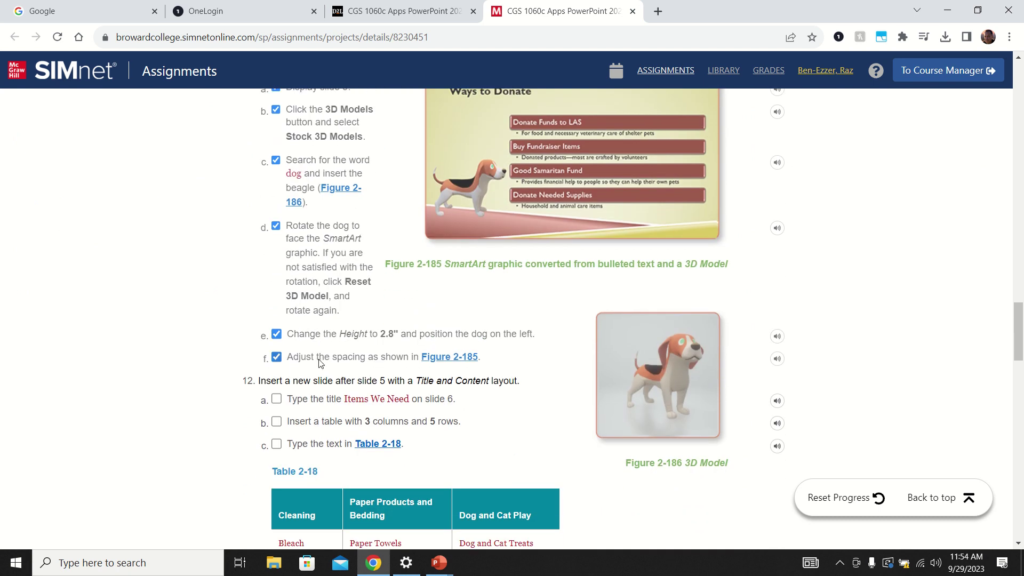
scroll(322, 364, "down", 2)
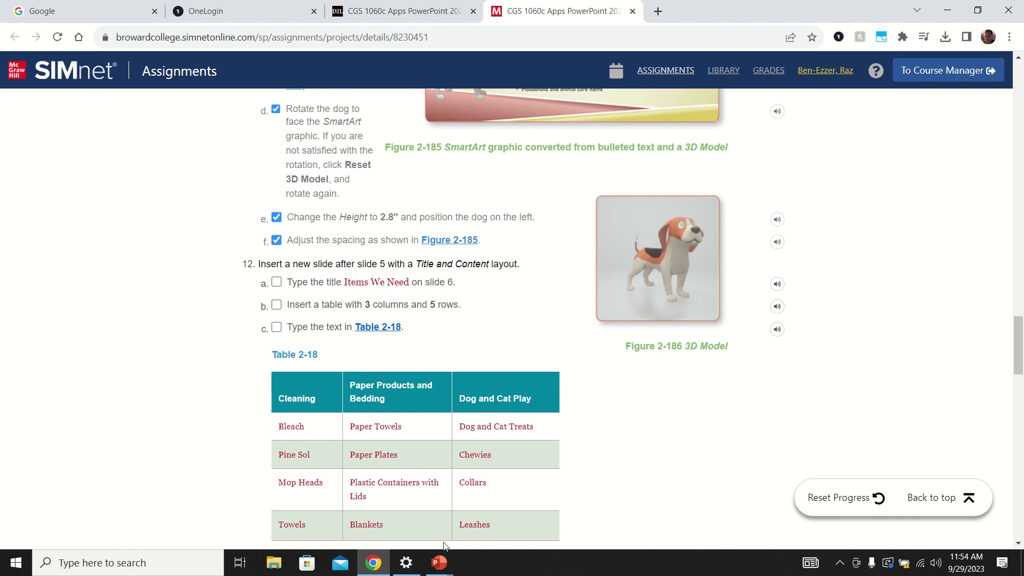
mouse_move(440, 566)
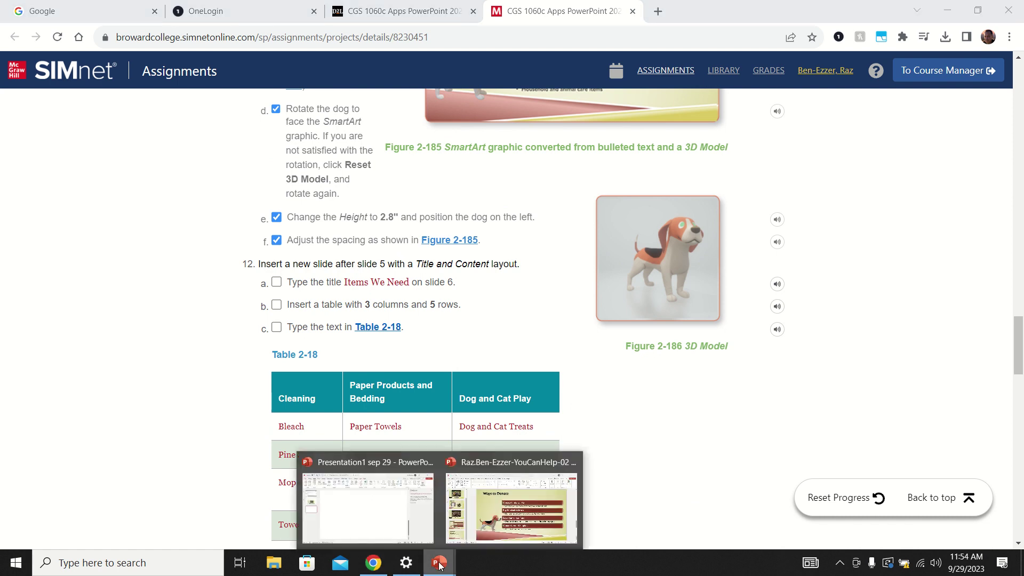
left_click(530, 519)
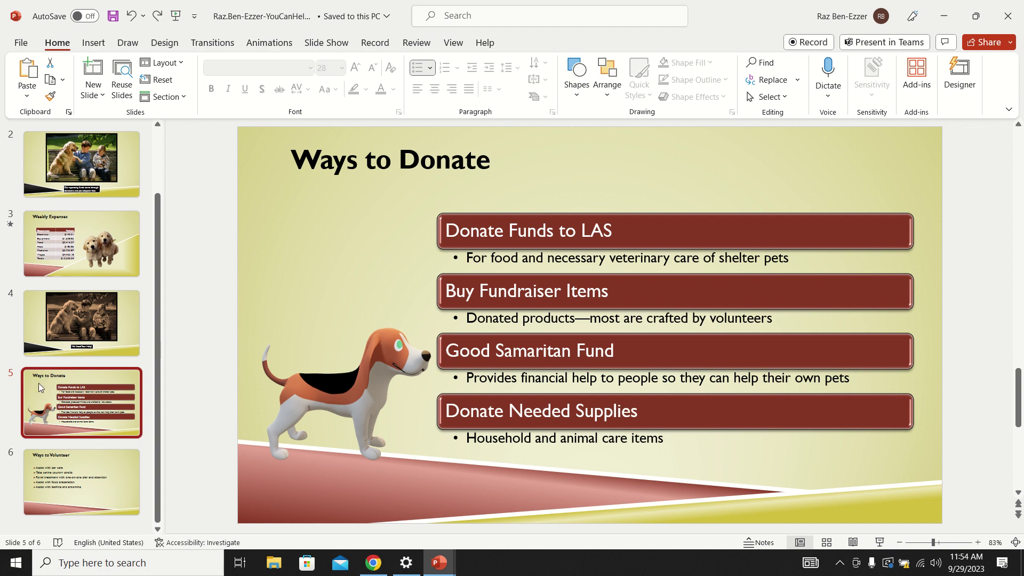
Insert a Title and Content slide after slide 5 as the new slide 6
left_click(103, 95)
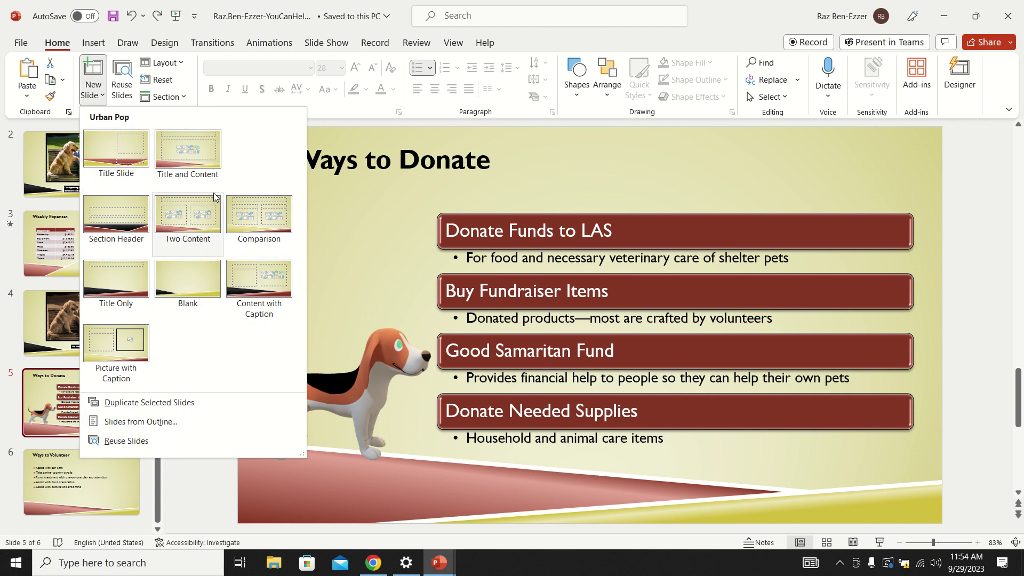
left_click(200, 148)
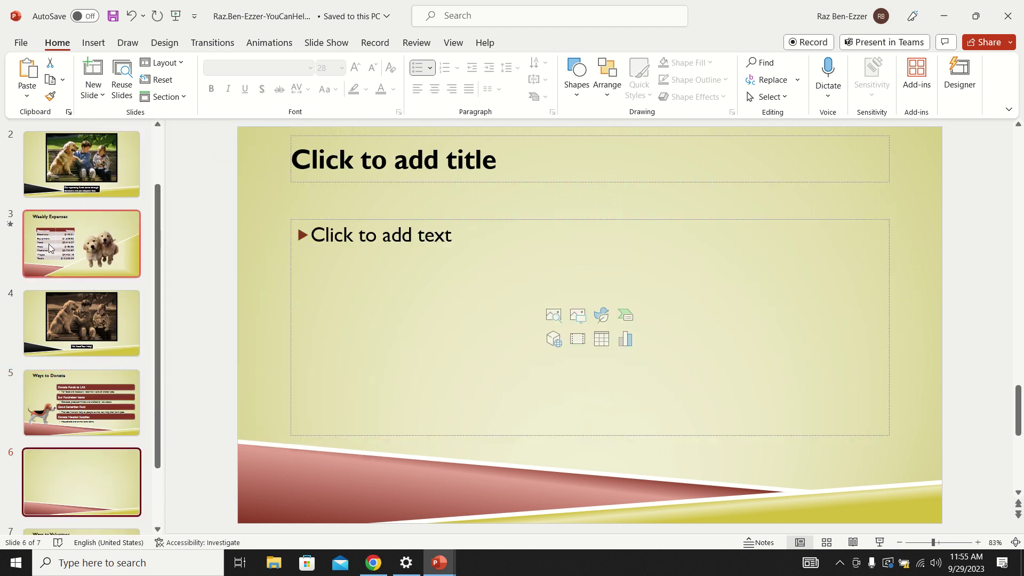
left_click(113, 16)
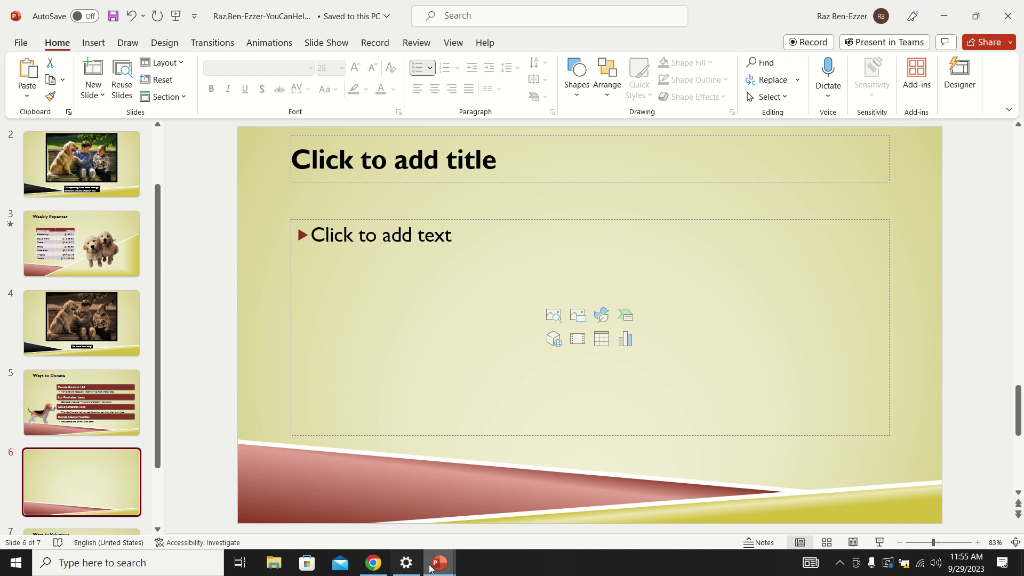
Copy the title text 'Items We Need' from step 12a and go back to PowerPoint
mouse_move(441, 566)
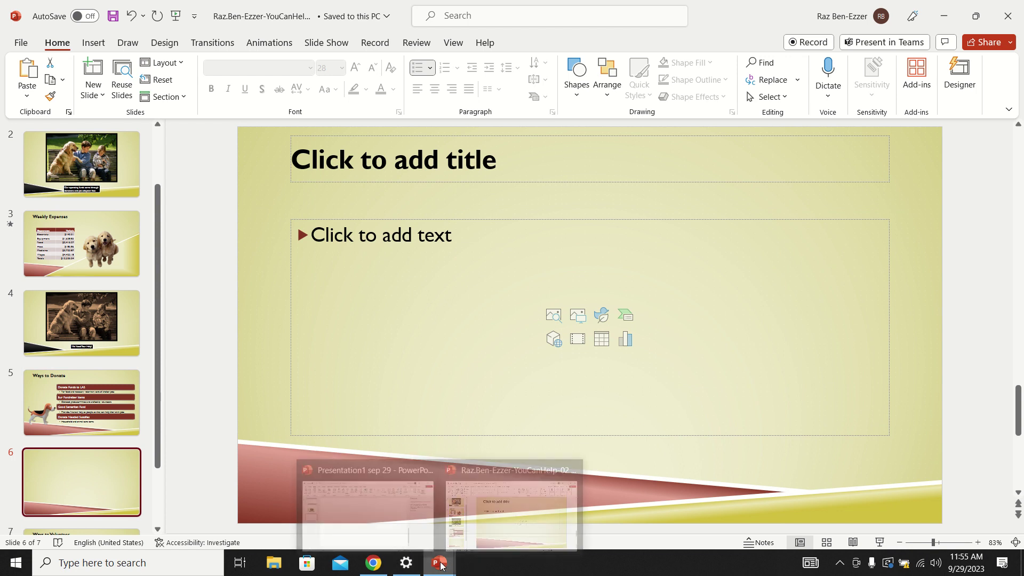
left_click(373, 562)
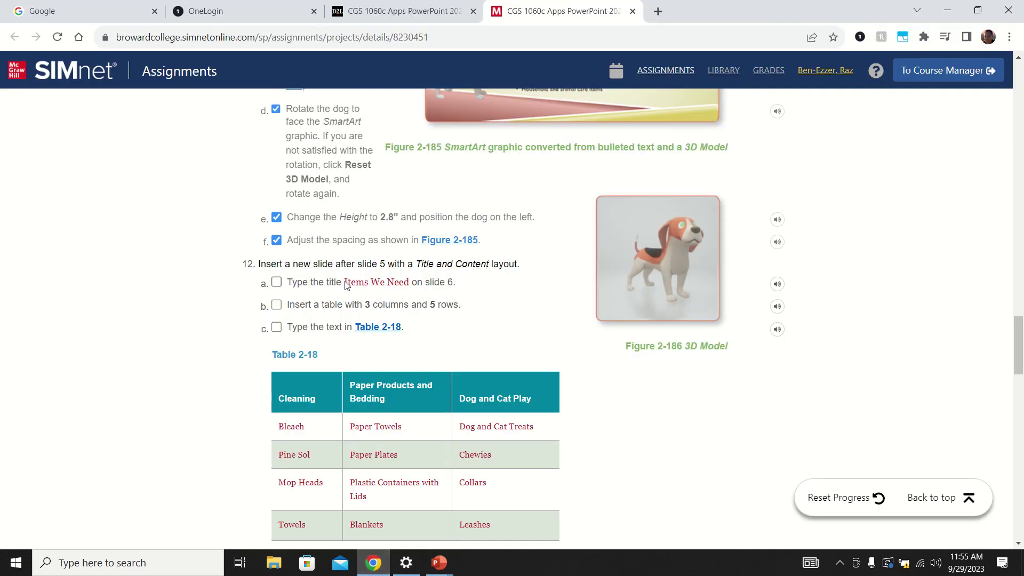
left_click_drag(346, 285, 405, 286)
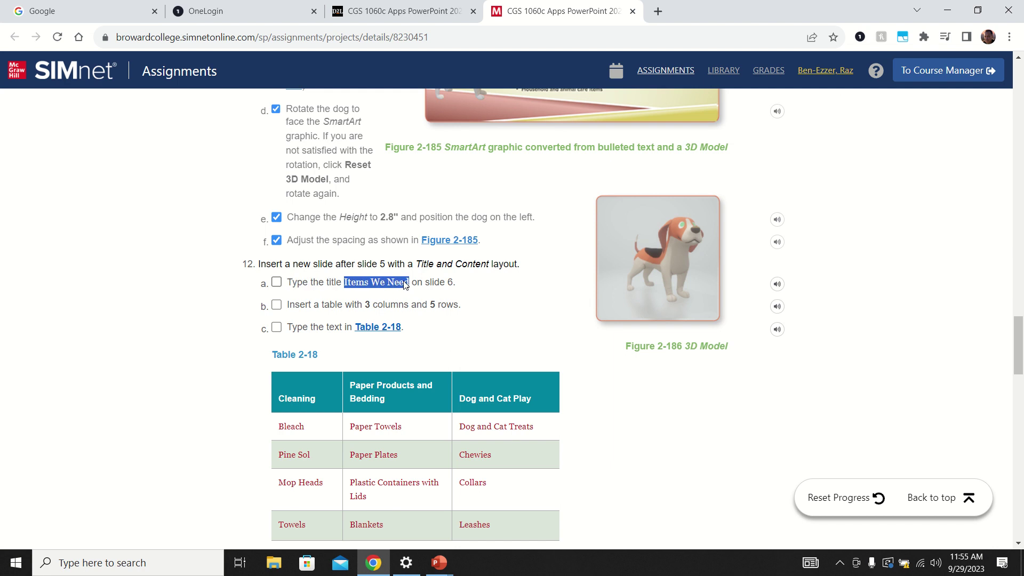
right_click(381, 280)
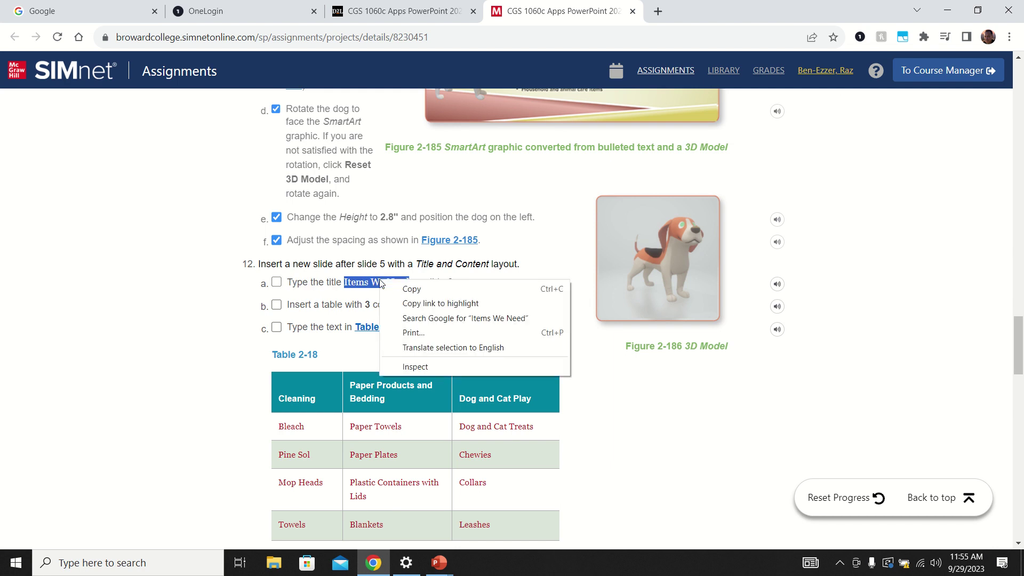
left_click(398, 289)
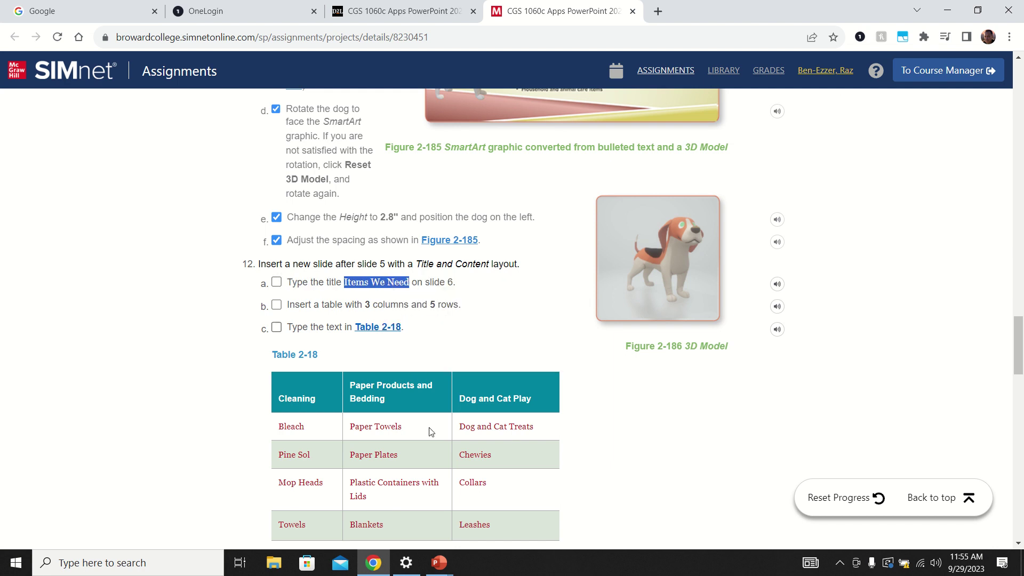
left_click(436, 562)
left_click(511, 507)
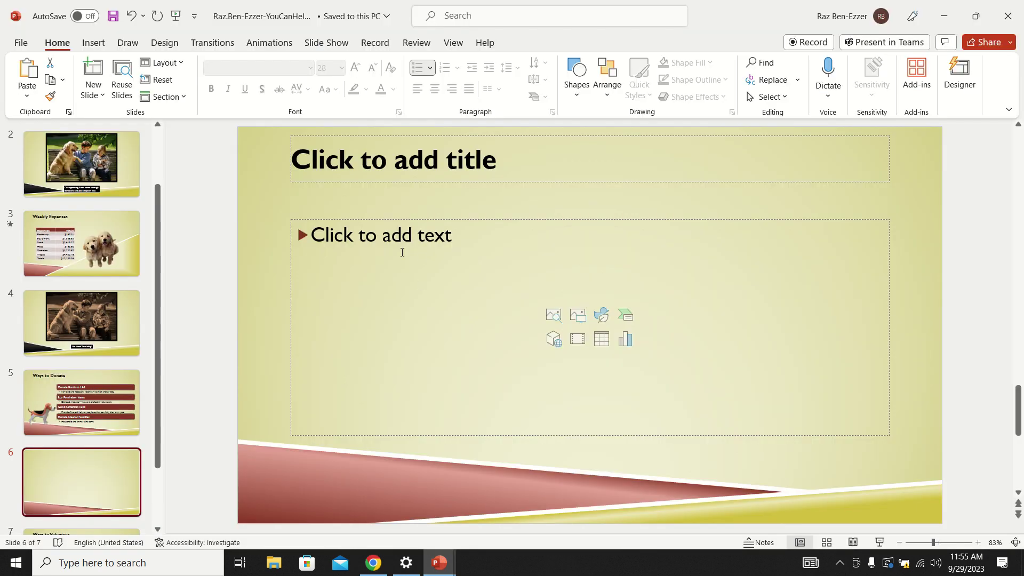
Paste 'Items We Need' as text only into slide 6's title placeholder
left_click(394, 149)
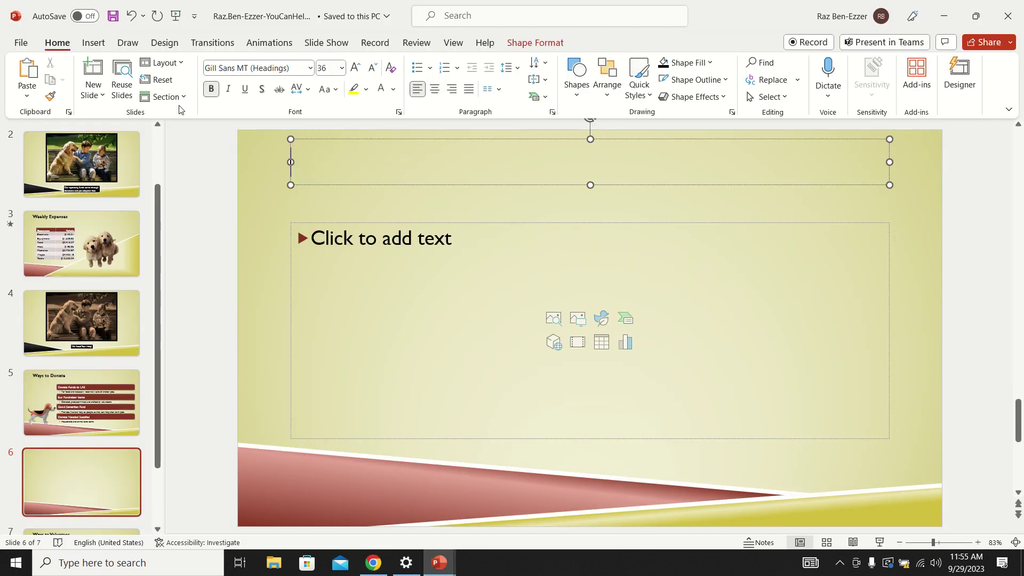
left_click(26, 96)
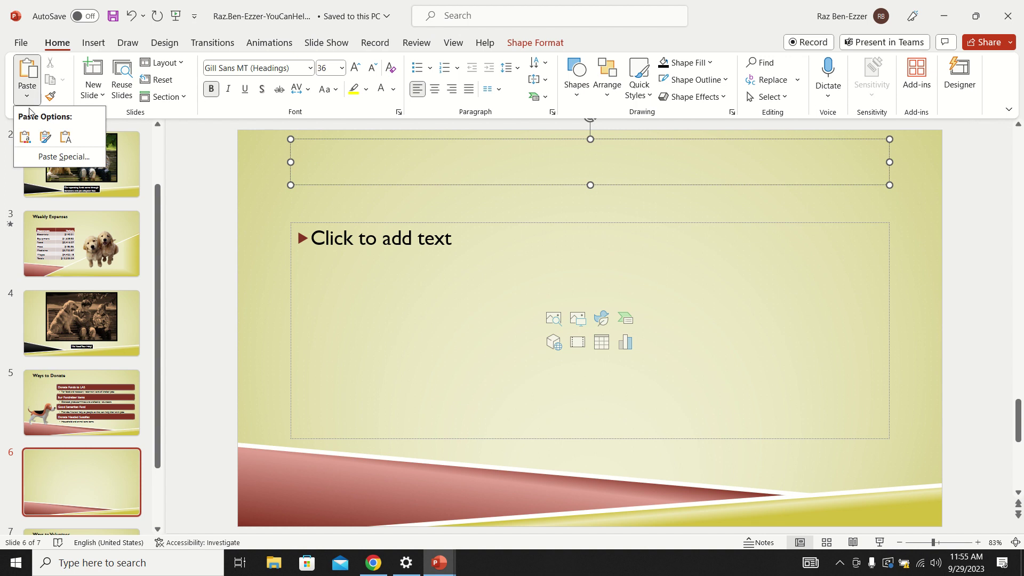
left_click(66, 137)
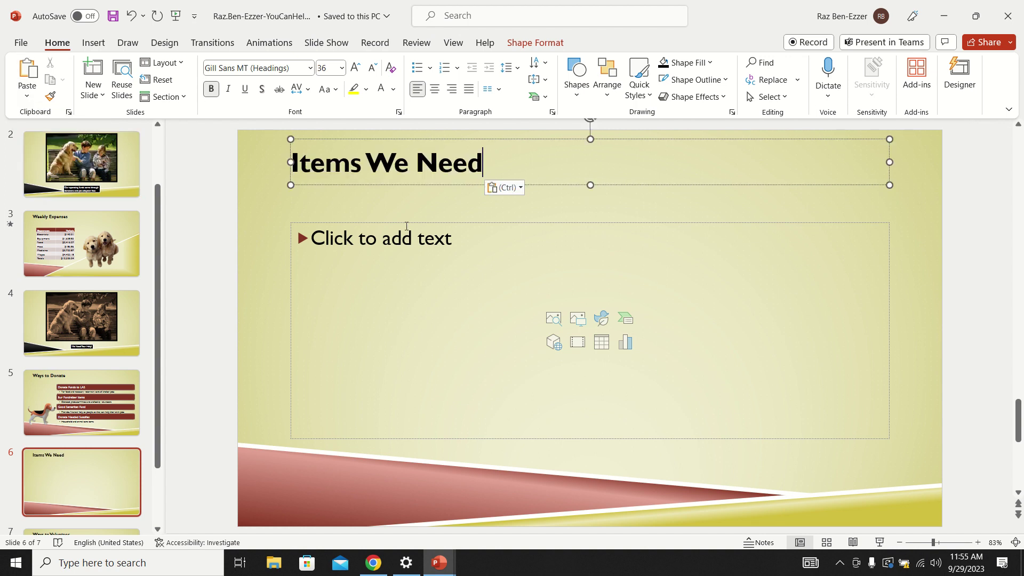
left_click(112, 16)
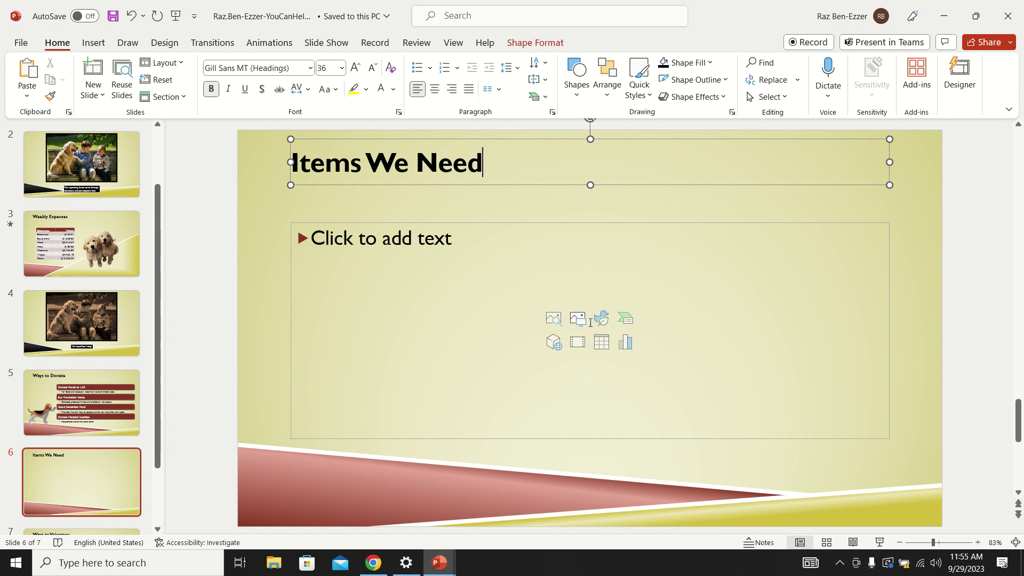
left_click(377, 569)
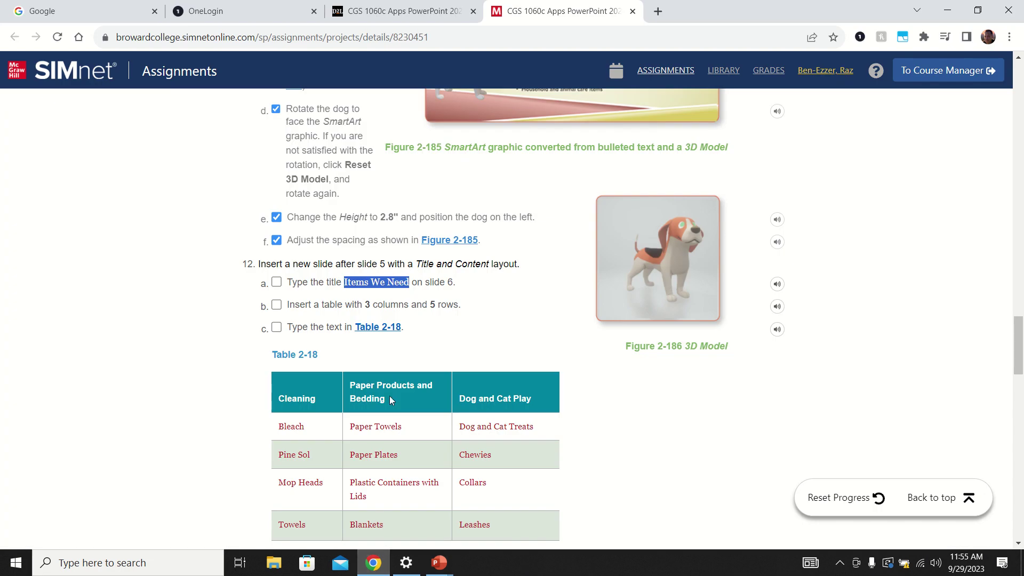
Tick step 12a's checkbox in SIMnet and return to slide 6
left_click(277, 283)
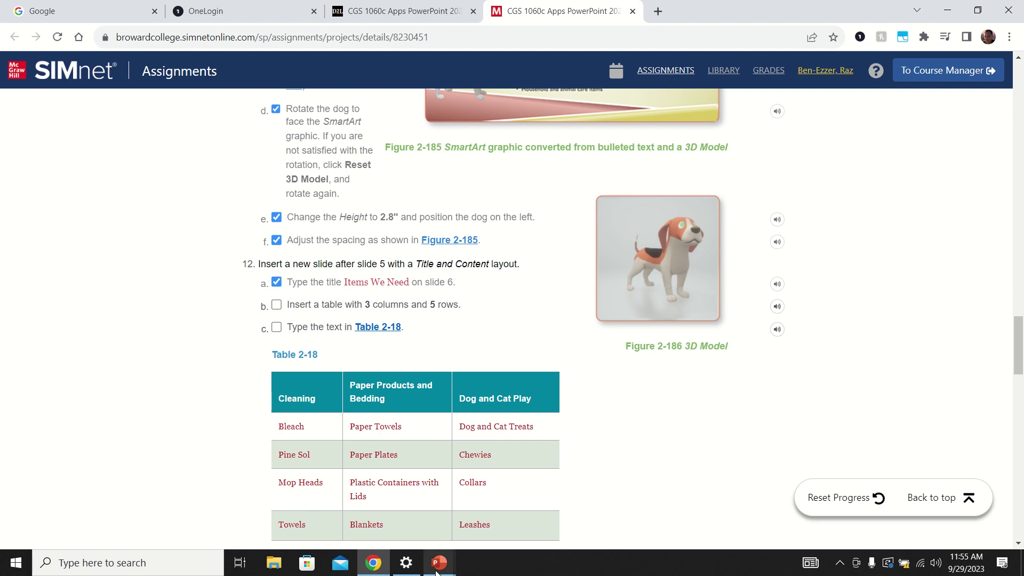
mouse_move(436, 572)
left_click(491, 520)
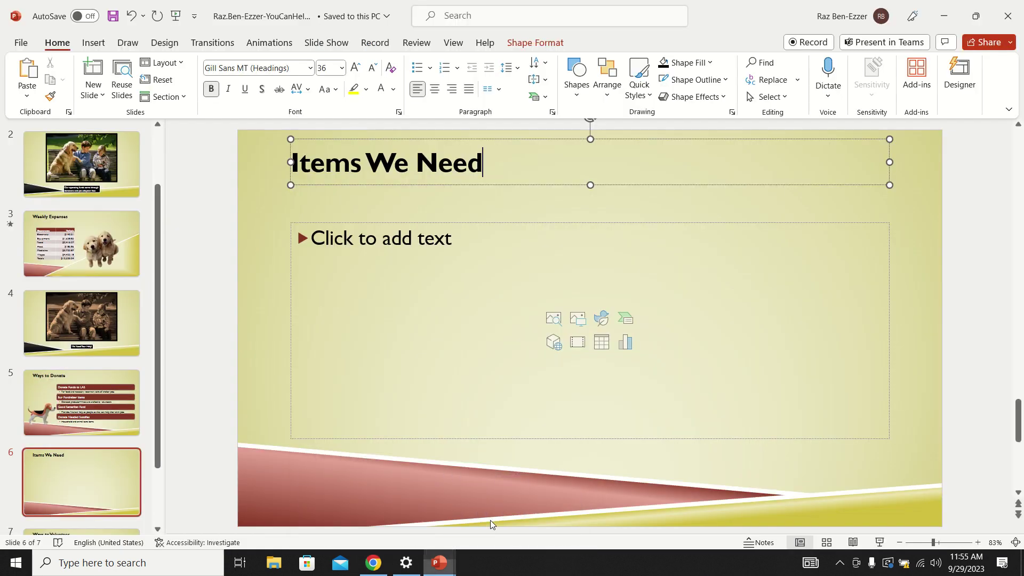
Insert a table with 3 columns and 5 rows in slide 6's content placeholder
left_click(601, 344)
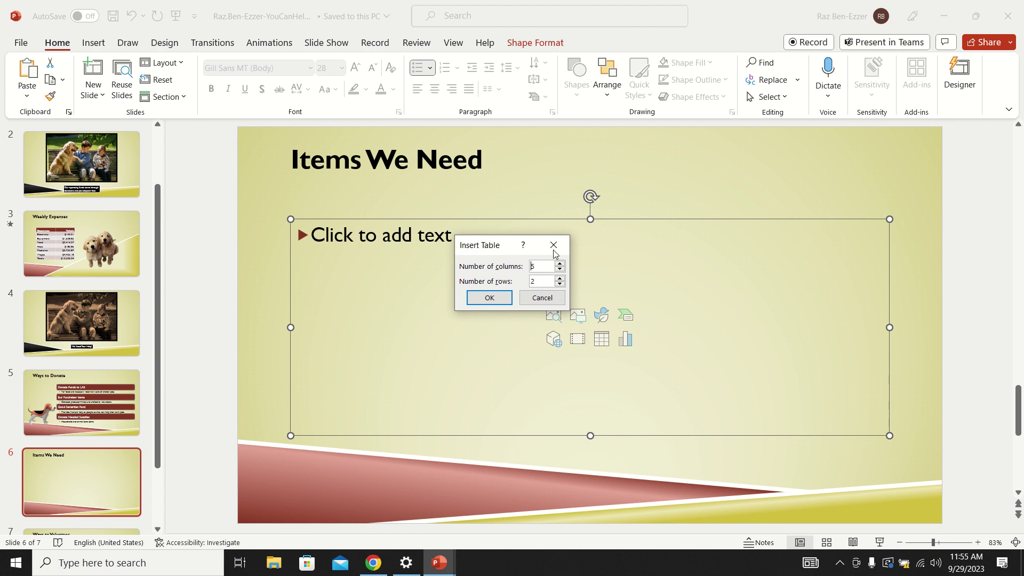
left_click(560, 269)
double_click(560, 278)
left_click(489, 297)
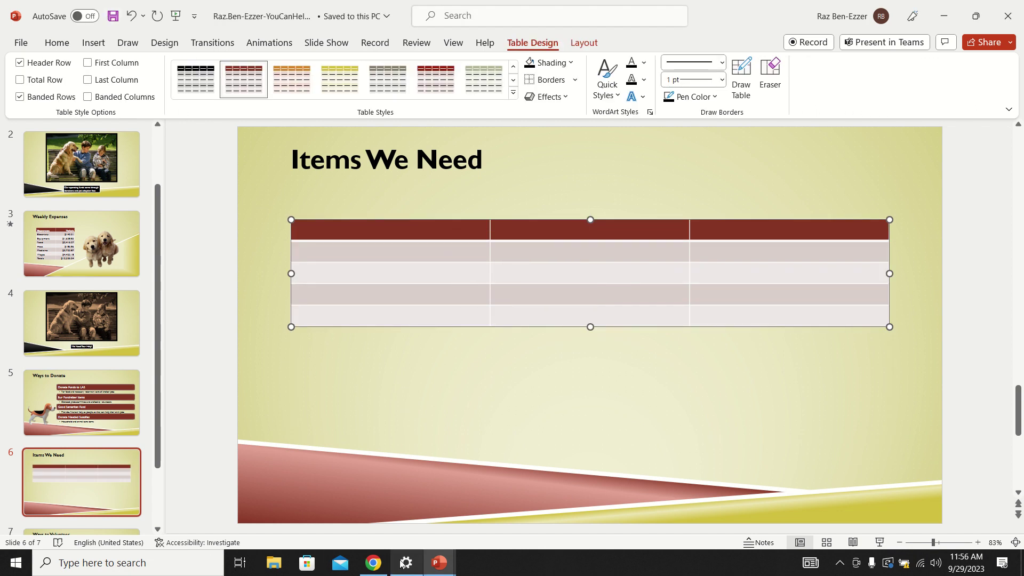
mouse_move(373, 565)
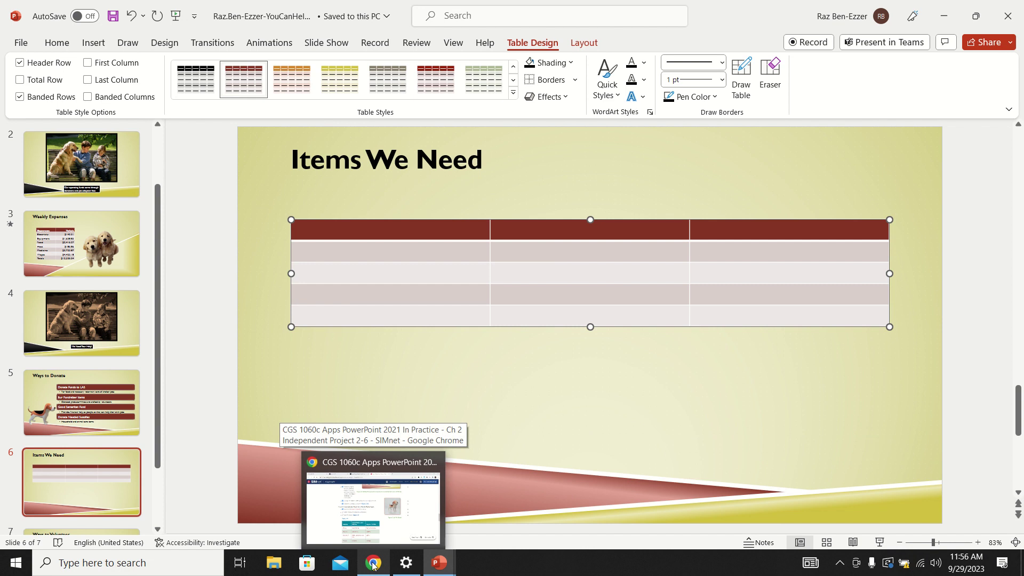
left_click(373, 564)
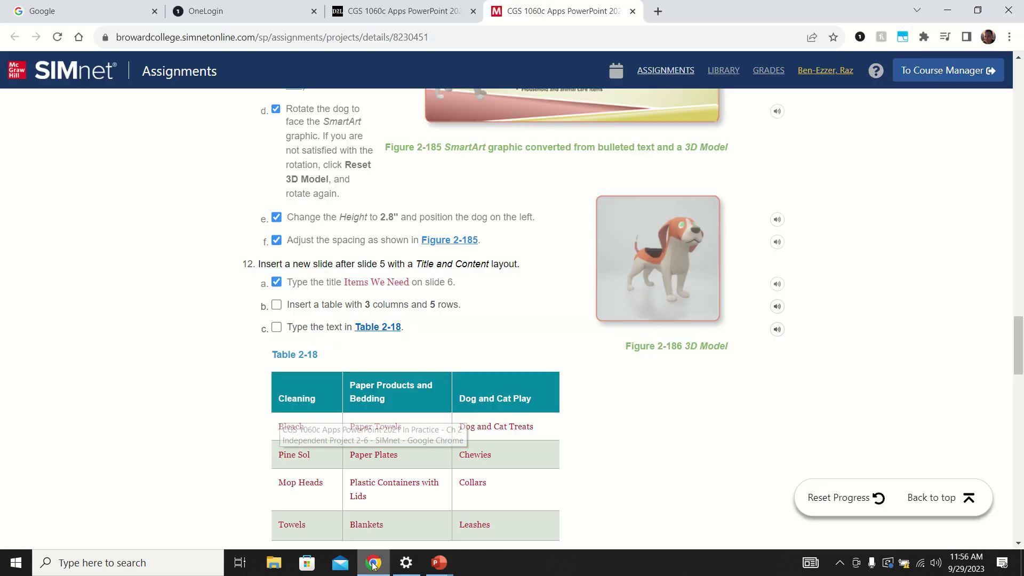
Tick step 12b's checkbox and scroll down to Table 2-18
left_click(276, 304)
scroll(496, 342, "down", 3)
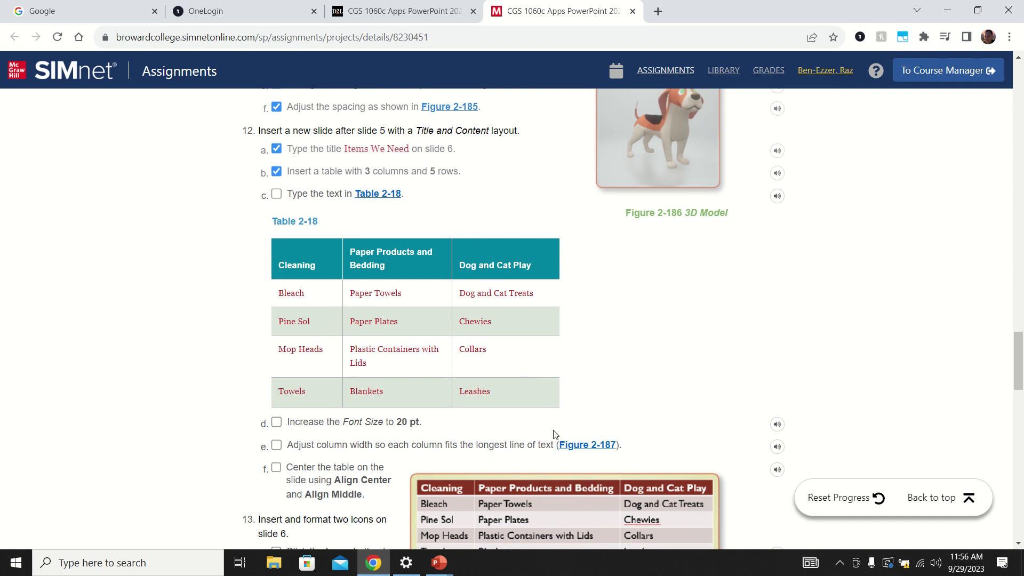
scroll(561, 433, "down", 1)
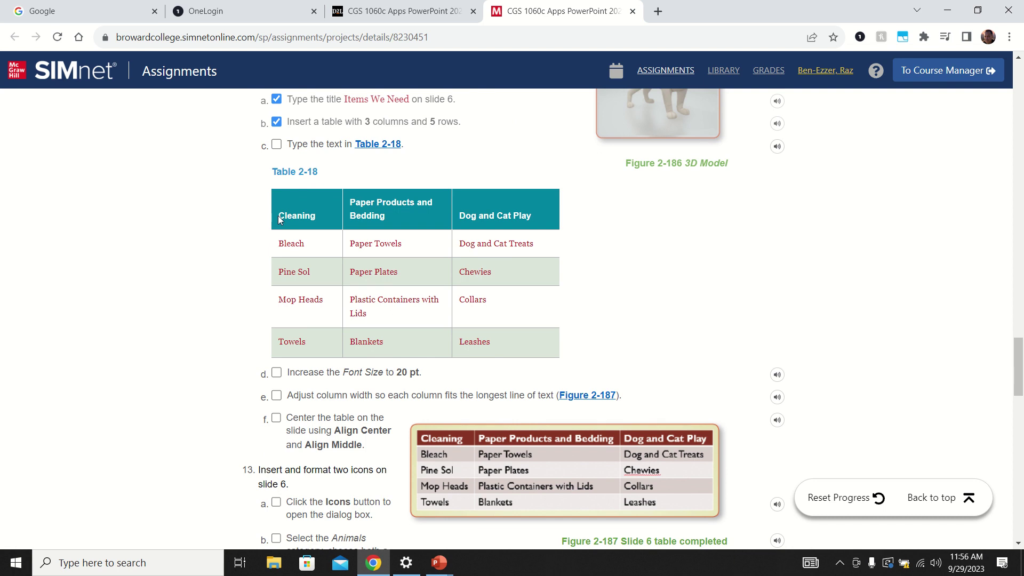
Select Table 2-18's text from Cleaning through Leashes and copy it
left_click_drag(281, 214, 552, 355)
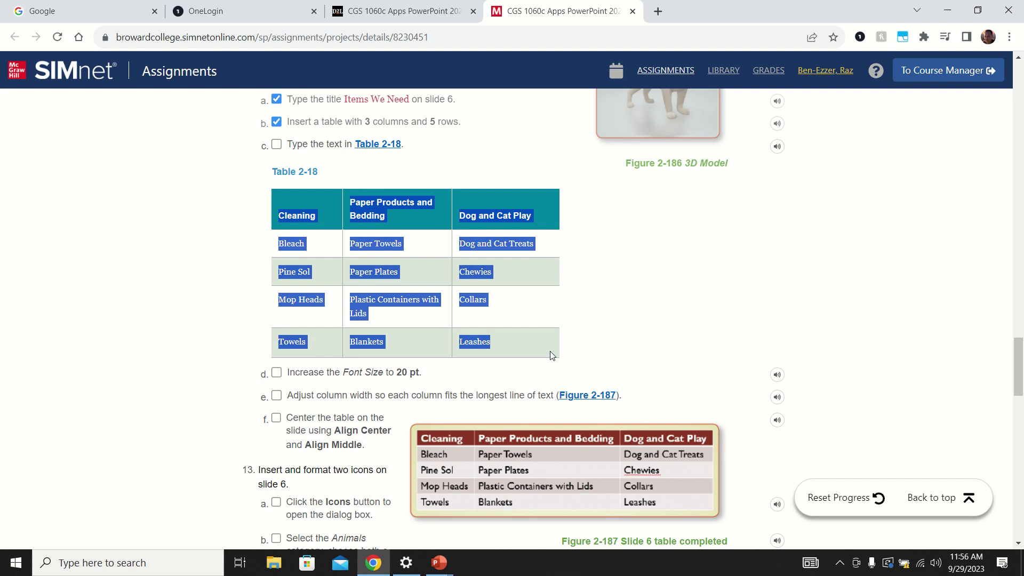
left_click(278, 216)
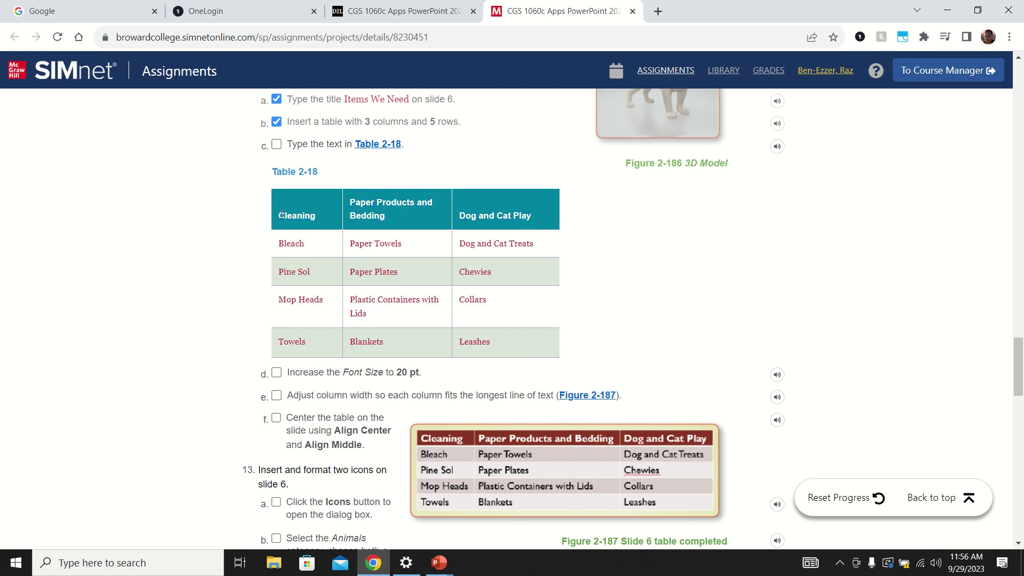
left_click_drag(281, 214, 550, 340)
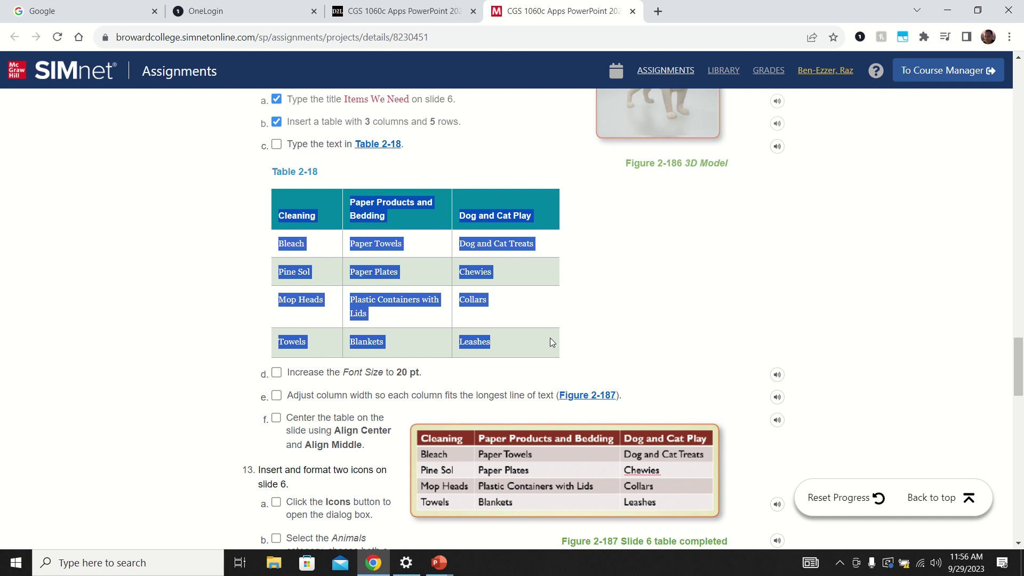
right_click(478, 343)
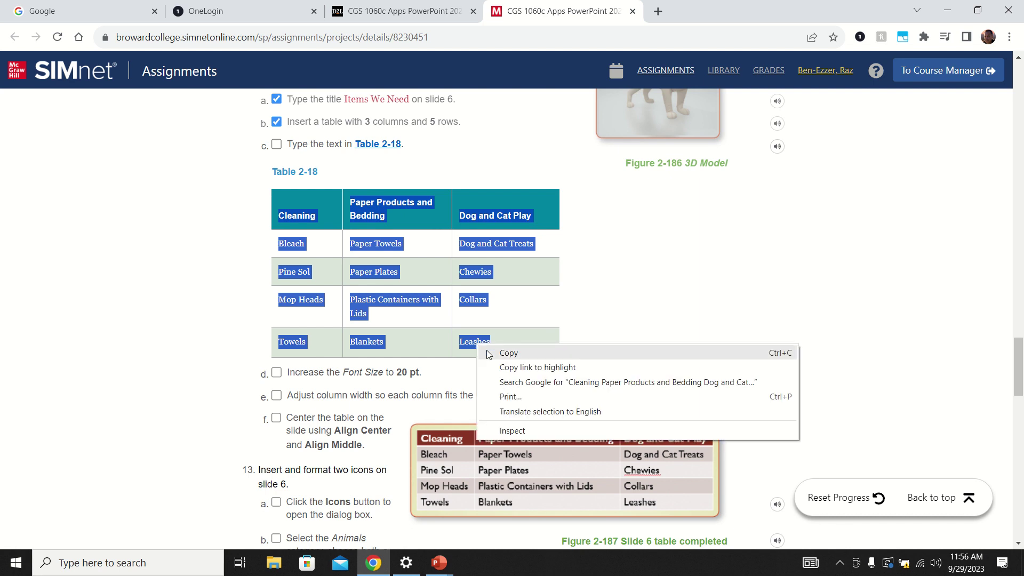
left_click(486, 350)
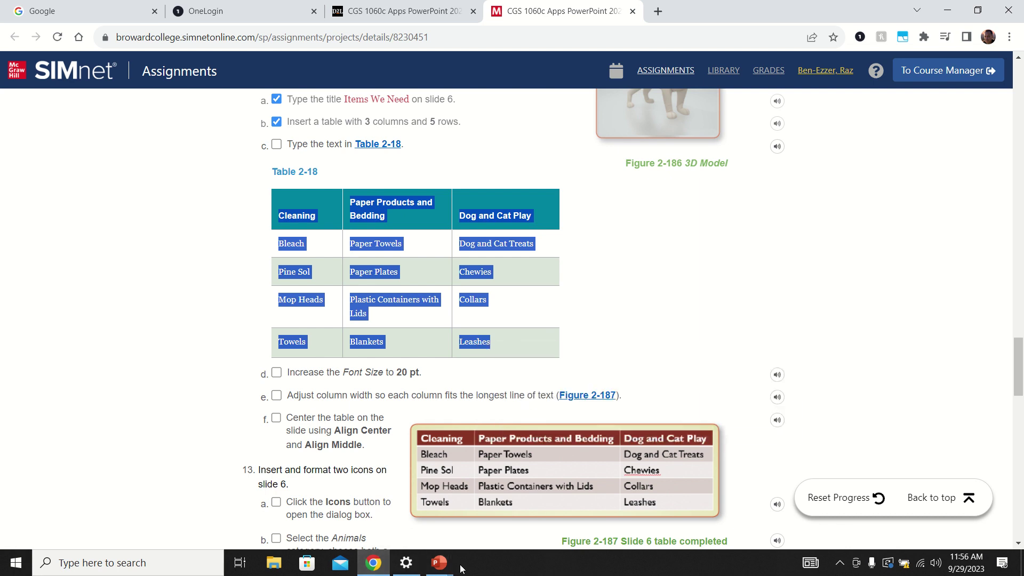
left_click(438, 562)
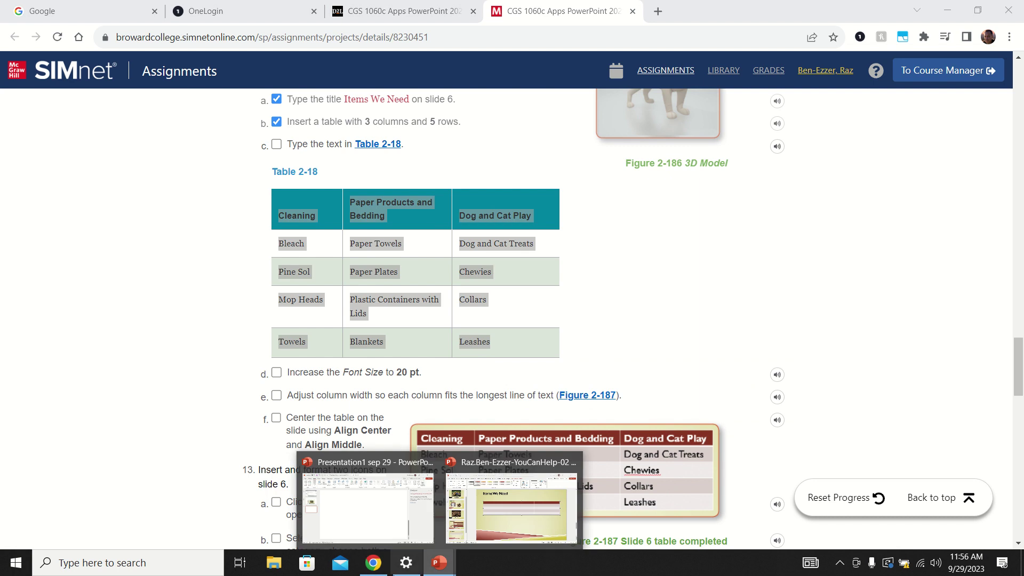
Paste the Table 2-18 items into slide 6's table, one item per cell, undoing a single-cell paste
left_click(483, 502)
left_click(325, 230)
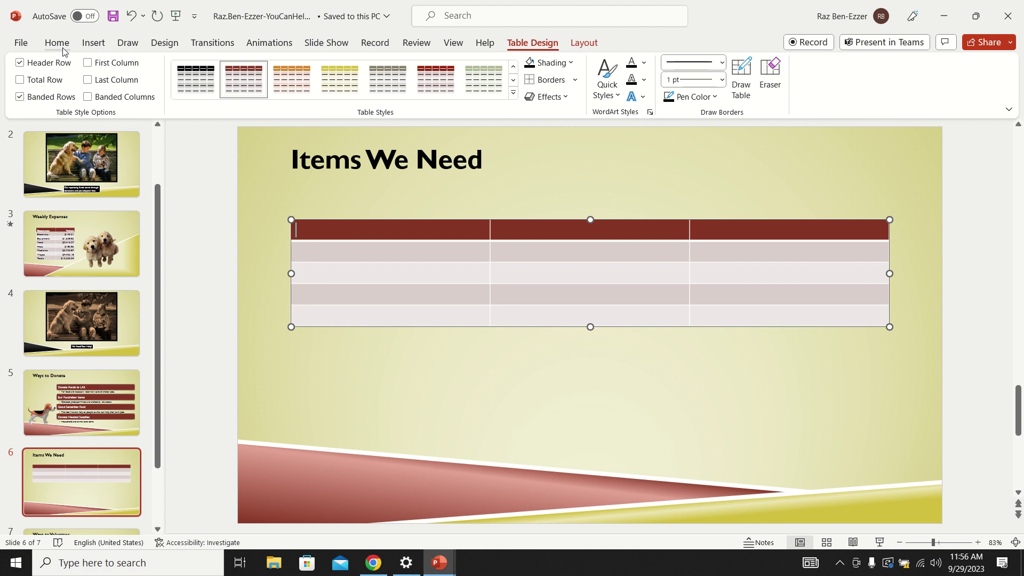
left_click(47, 42)
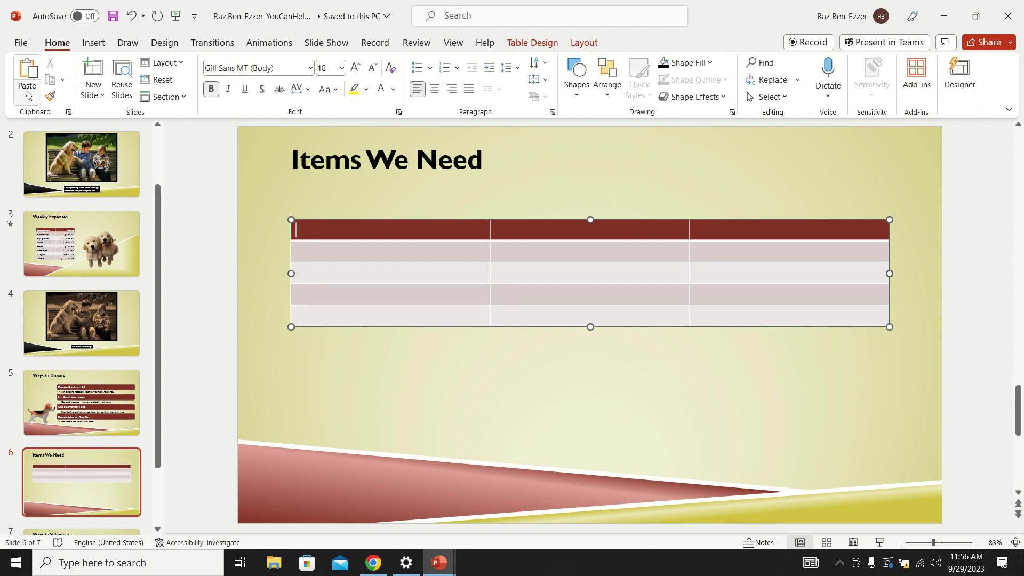
left_click(28, 96)
left_click(65, 137)
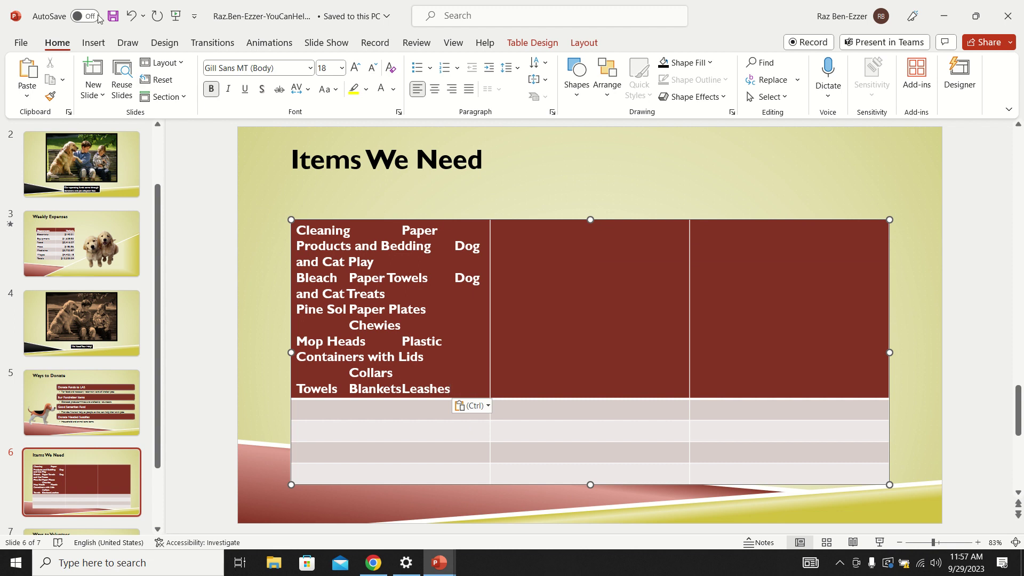
key("ctrl+z")
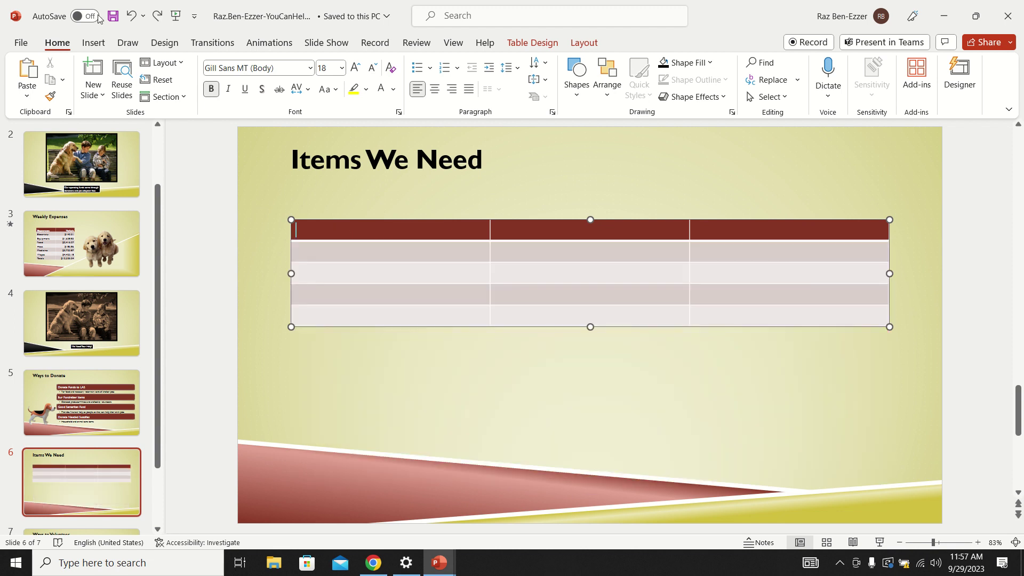
left_click(28, 72)
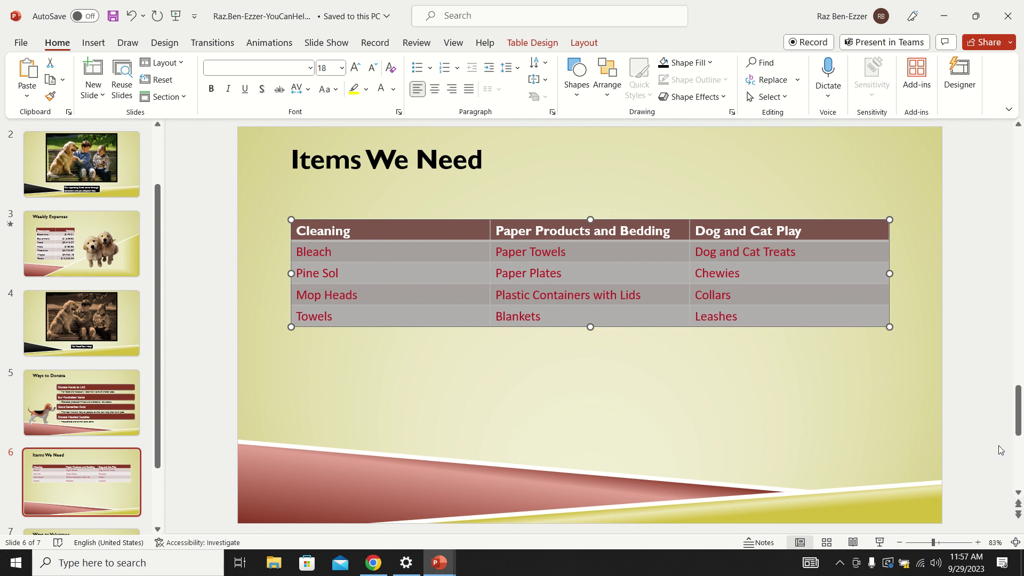
Make the table's data rows, Bleach through Leashes, black
left_click(385, 561)
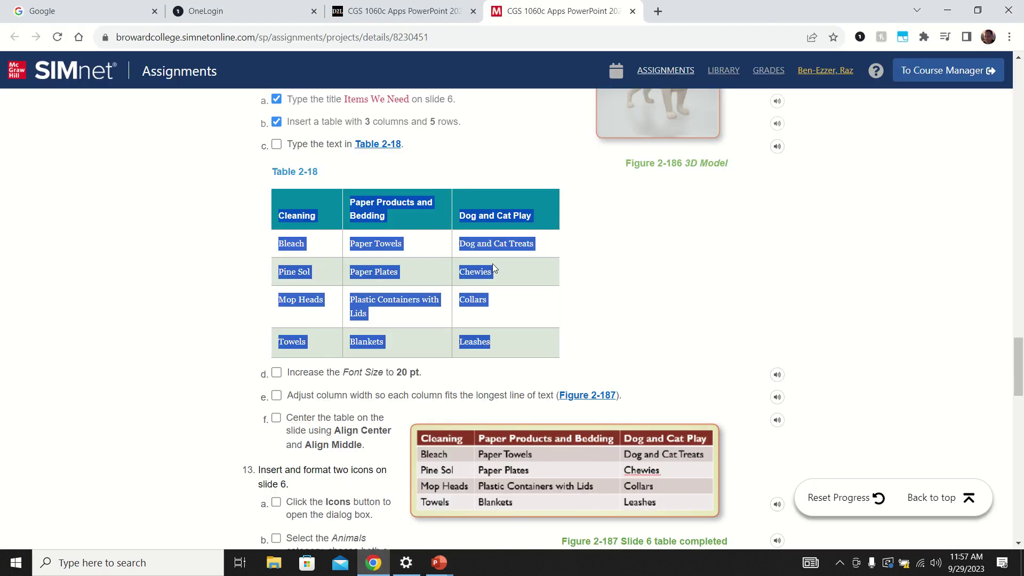
left_click(440, 563)
left_click(536, 507)
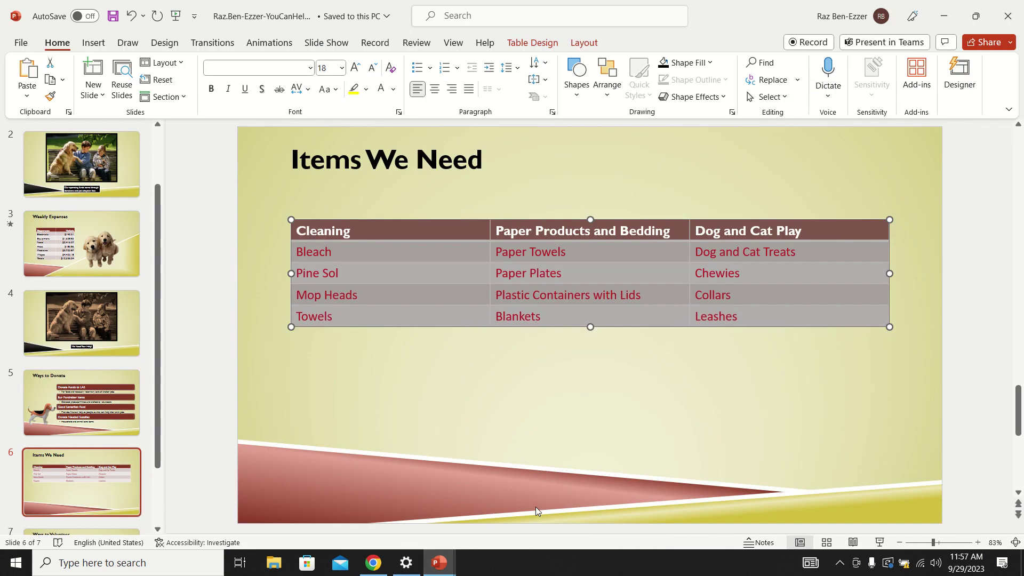
left_click(720, 315)
left_click_drag(743, 315, 384, 259)
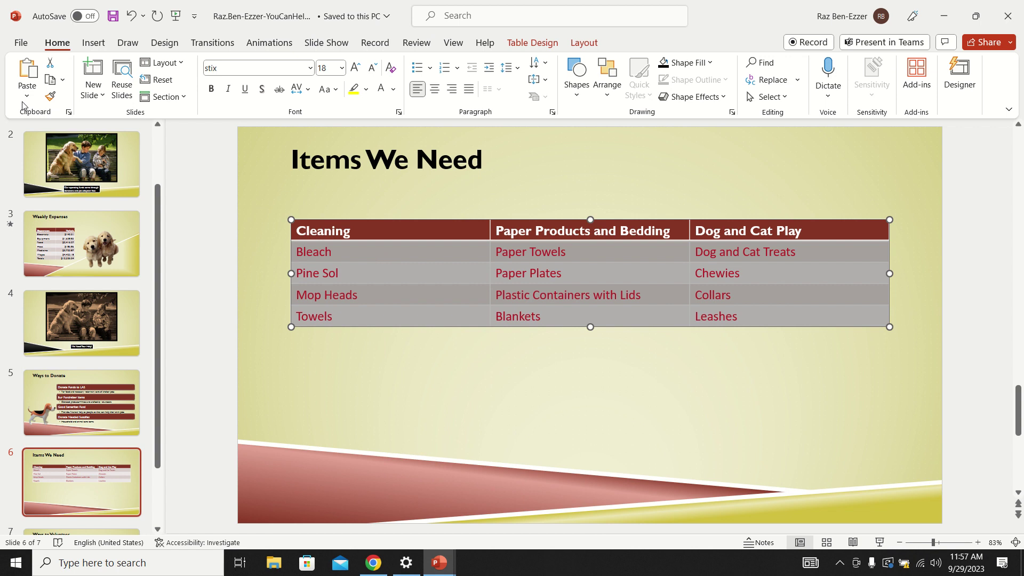
left_click(393, 91)
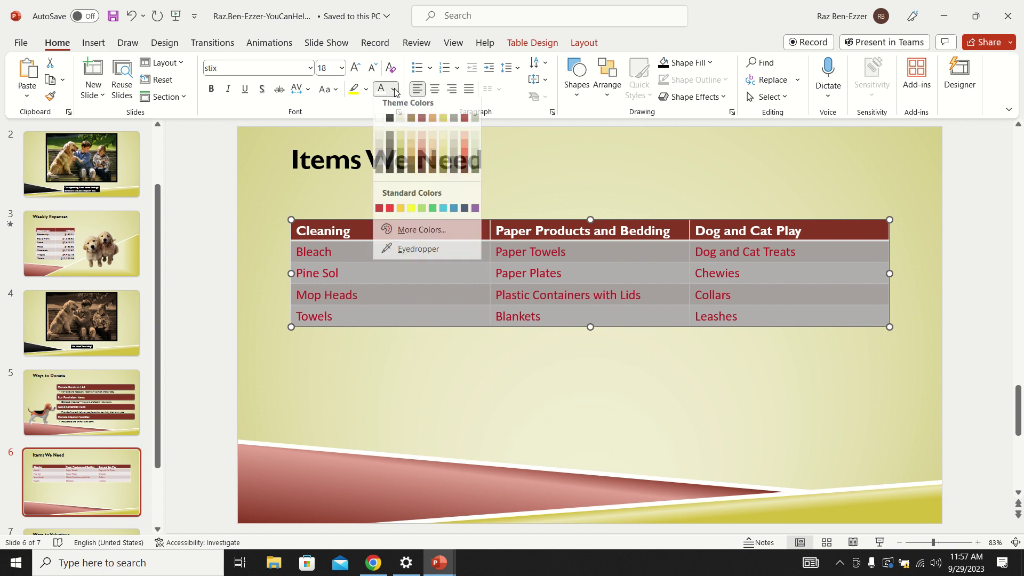
left_click(389, 124)
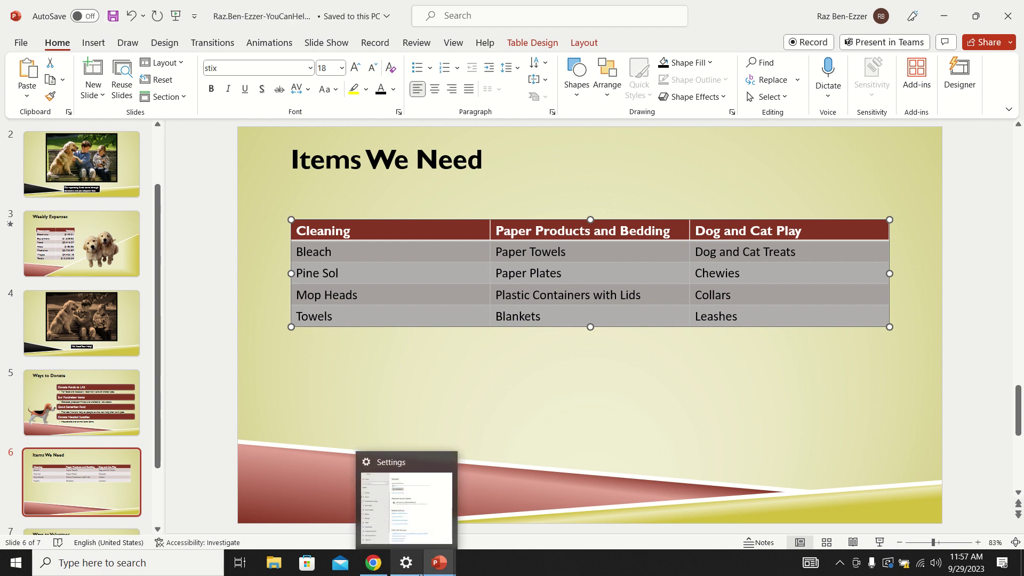
Check off the 20 pt font-size step in SIMnet and return to slide 6
mouse_move(437, 570)
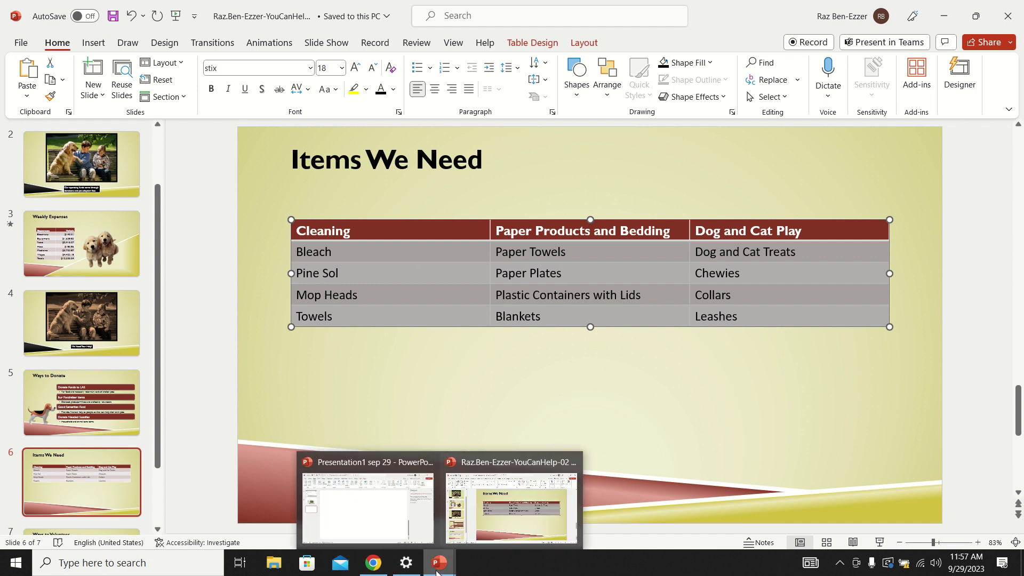
left_click(374, 563)
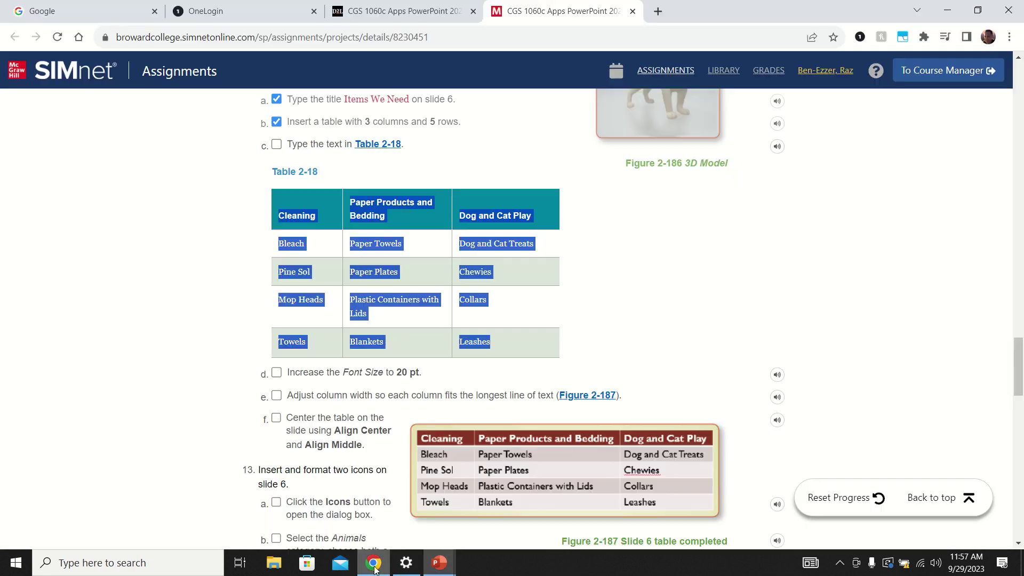
left_click(276, 372)
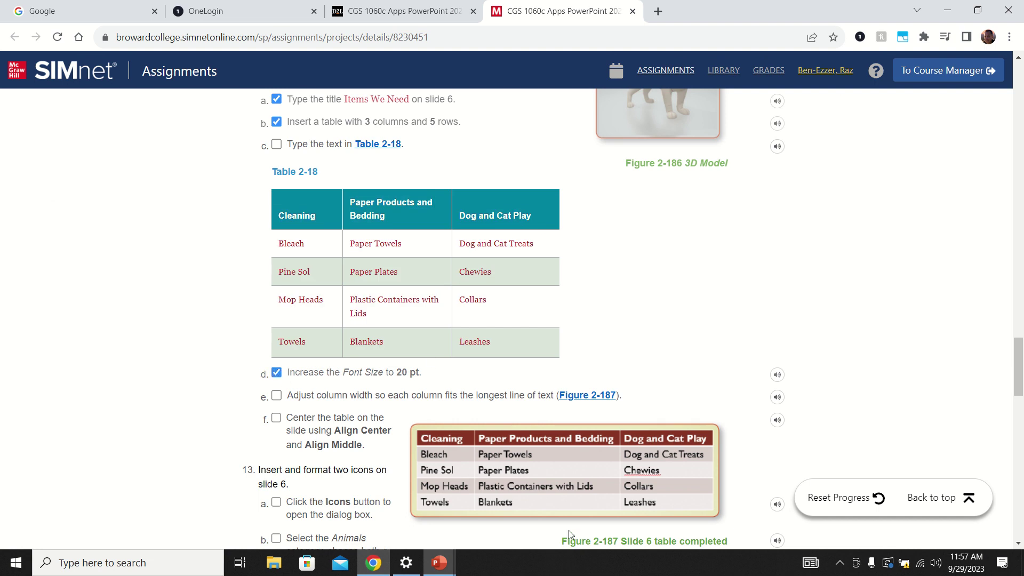
mouse_move(439, 563)
left_click(489, 537)
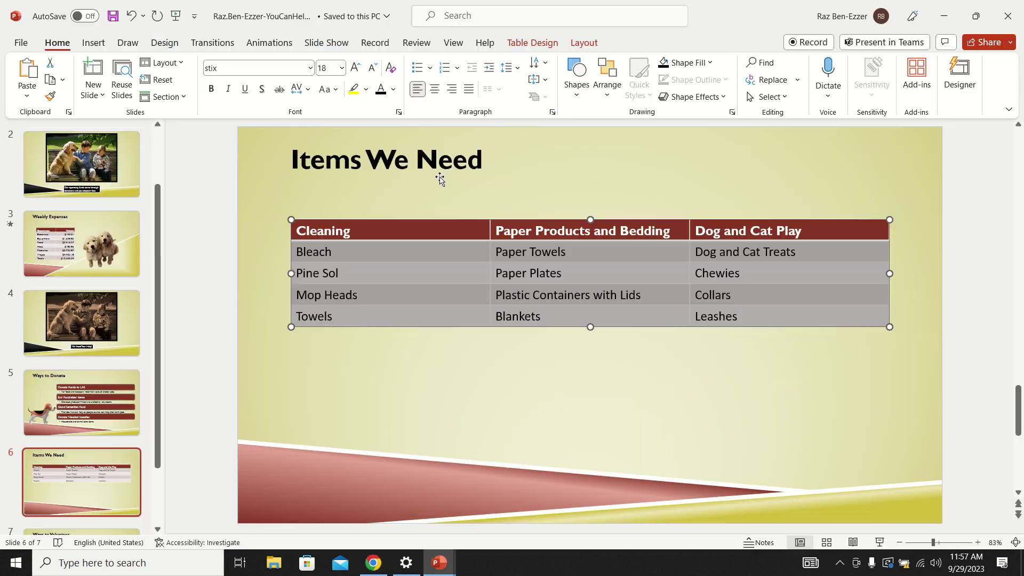
Select the whole slide 6 table and change its font size to 20 pt, then return to the SIMnet instructions
left_click(442, 220)
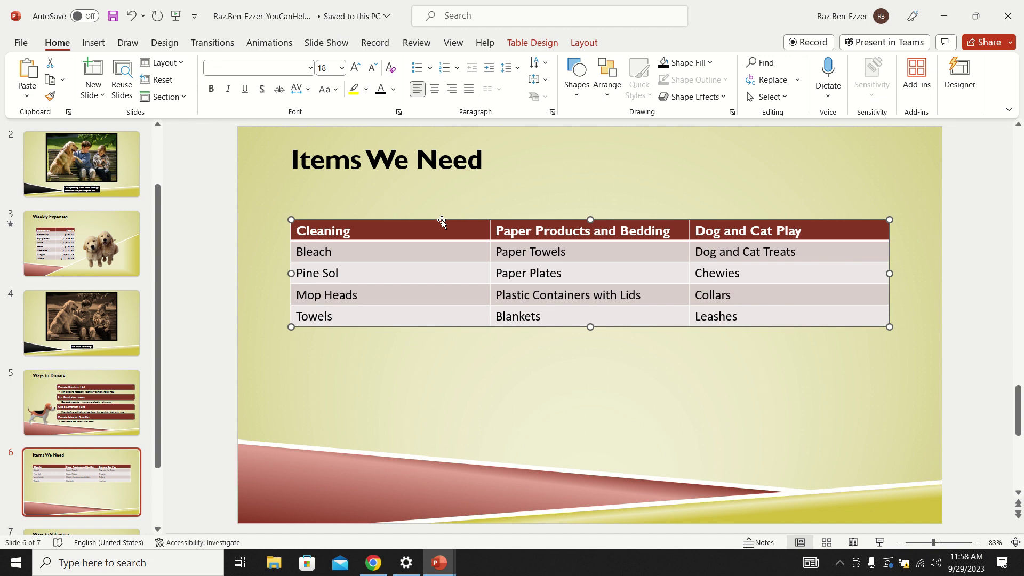
left_click(341, 68)
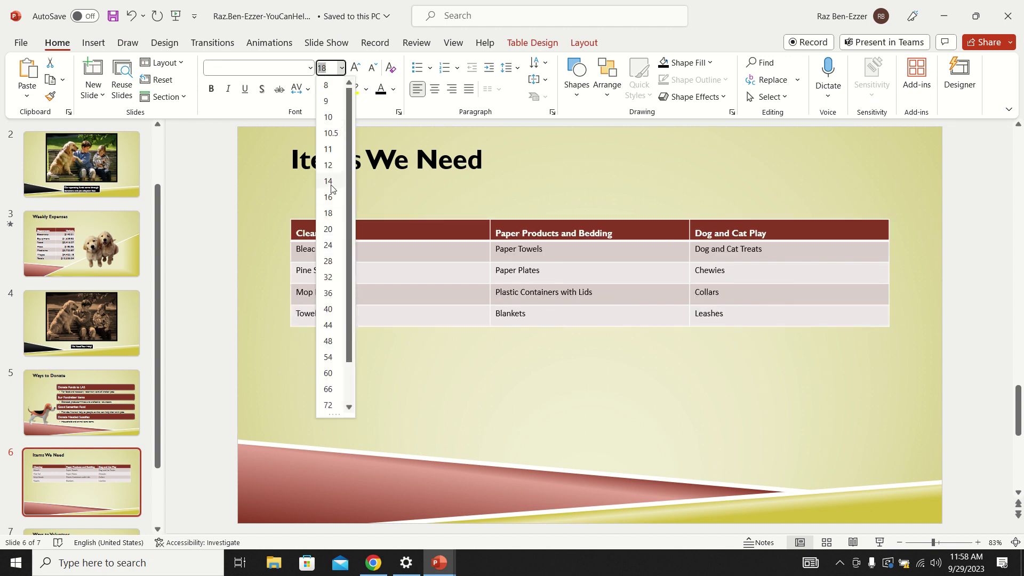
left_click(328, 229)
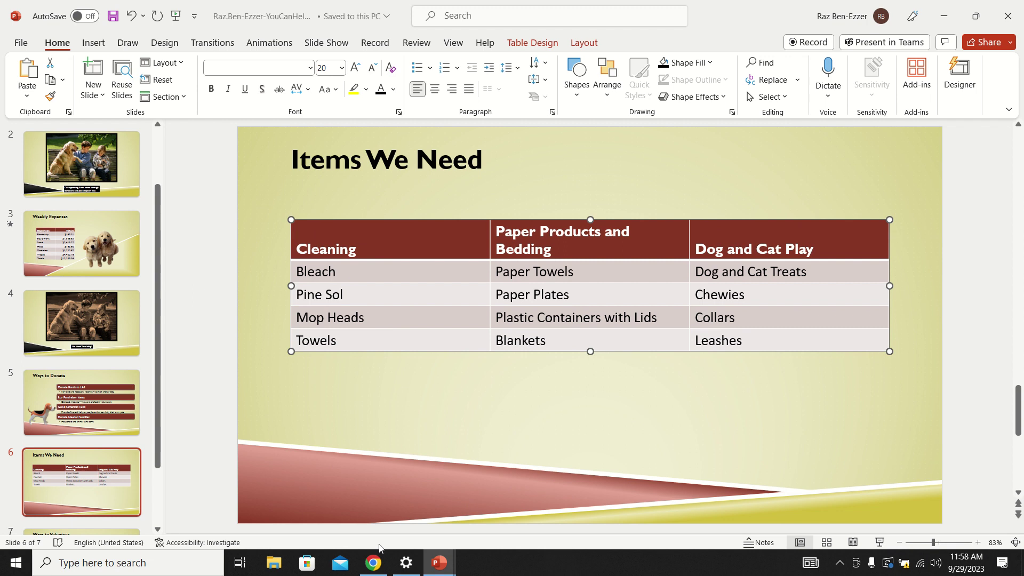
left_click(373, 563)
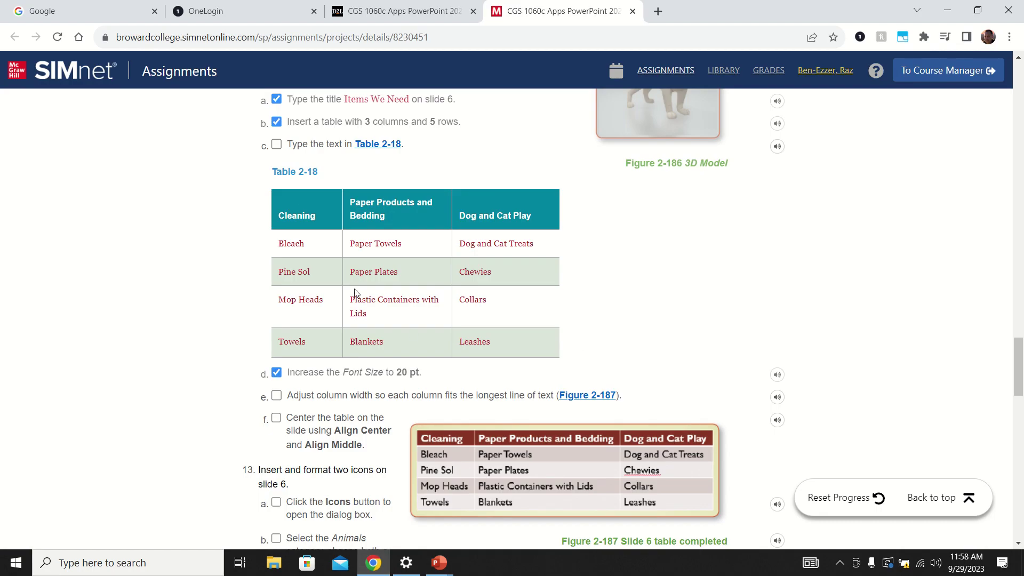
Check off step 12e (adjust column width) in SIMnet, then go back to slide 6 in PowerPoint
left_click(276, 396)
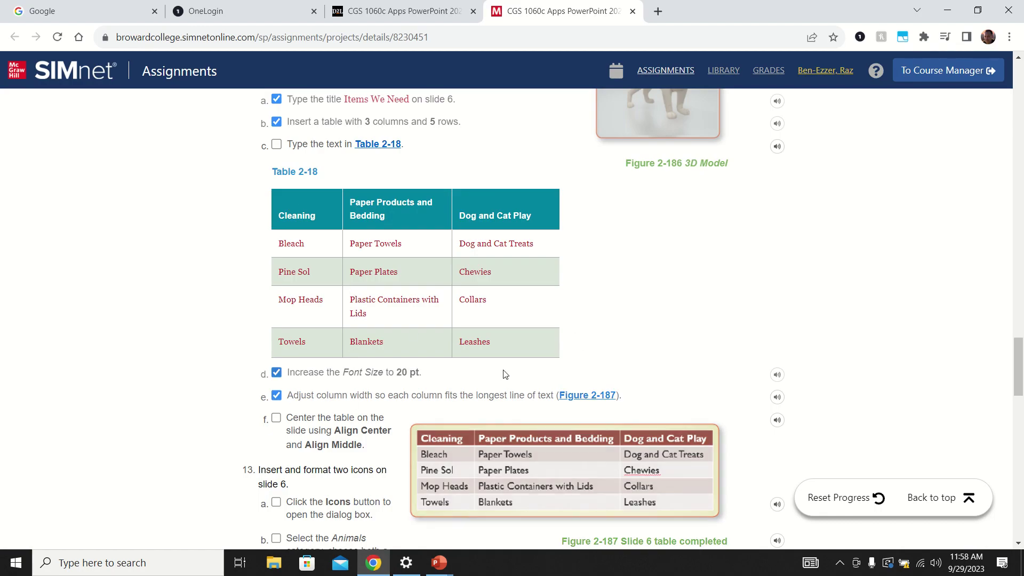
scroll(505, 373, "down", 1)
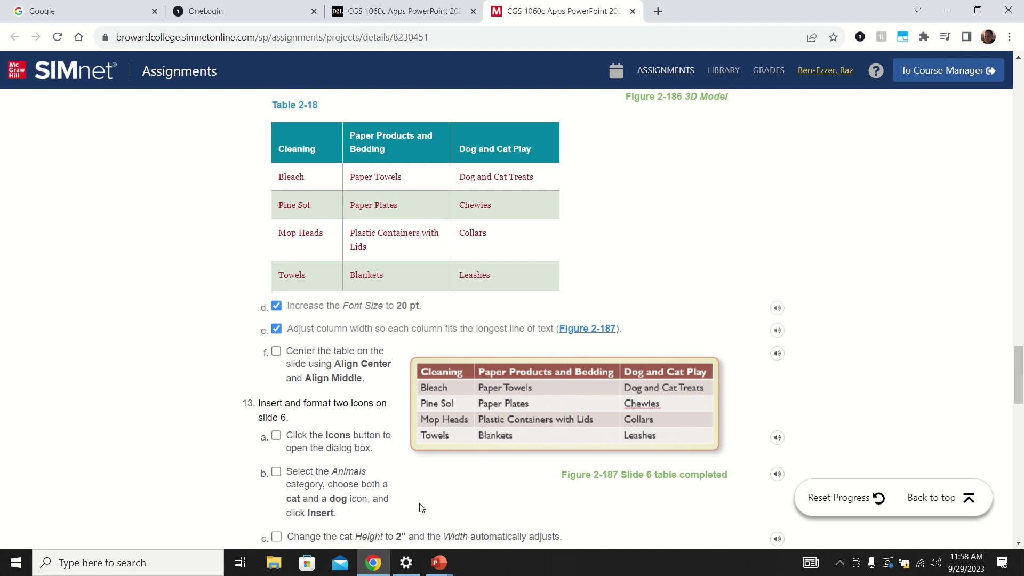
mouse_move(439, 563)
left_click(494, 533)
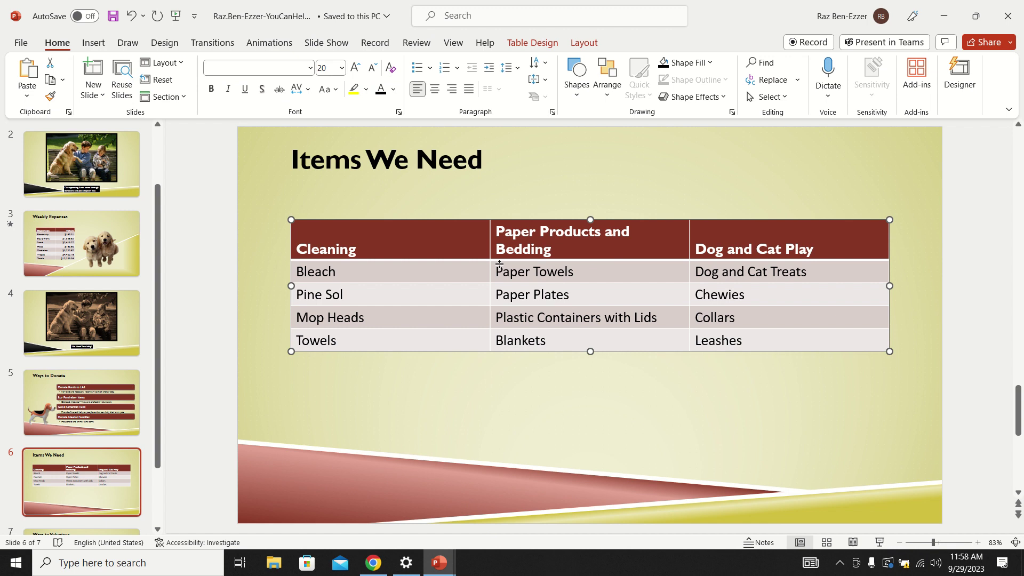
Narrow the Cleaning and Paper Products and Bedding columns so each header fits on one line
left_click_drag(490, 241, 378, 243)
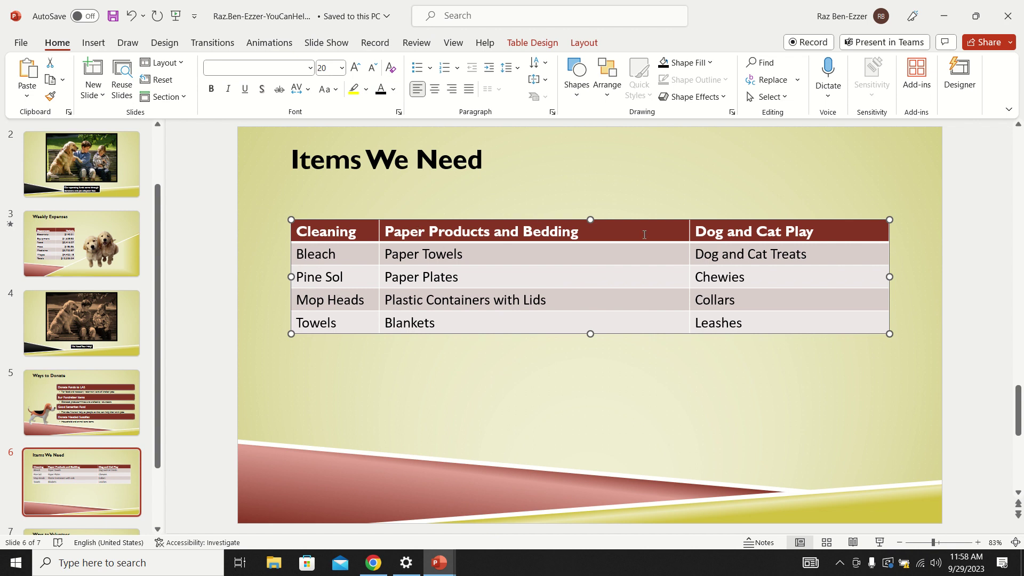
left_click_drag(687, 228, 603, 252)
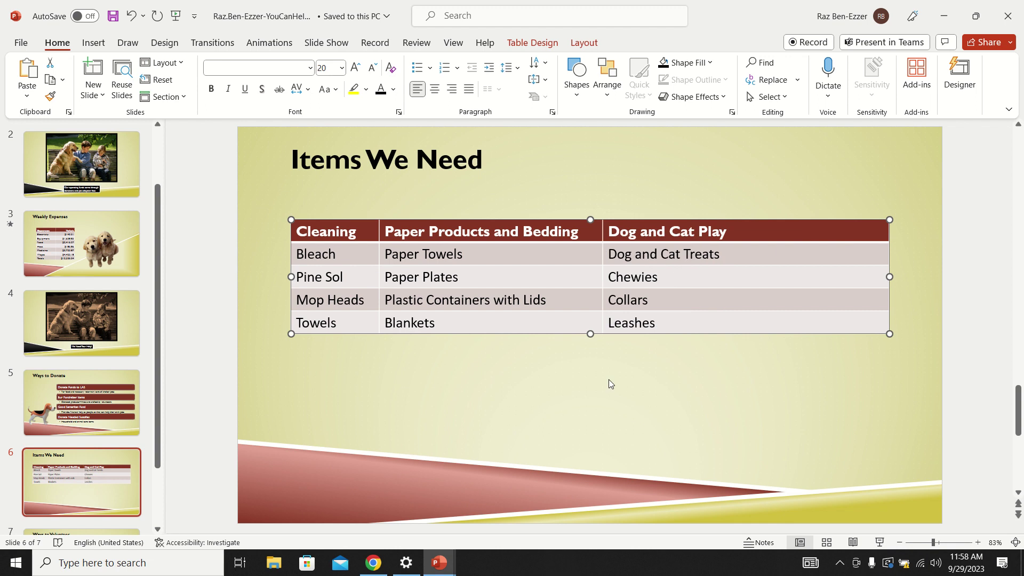